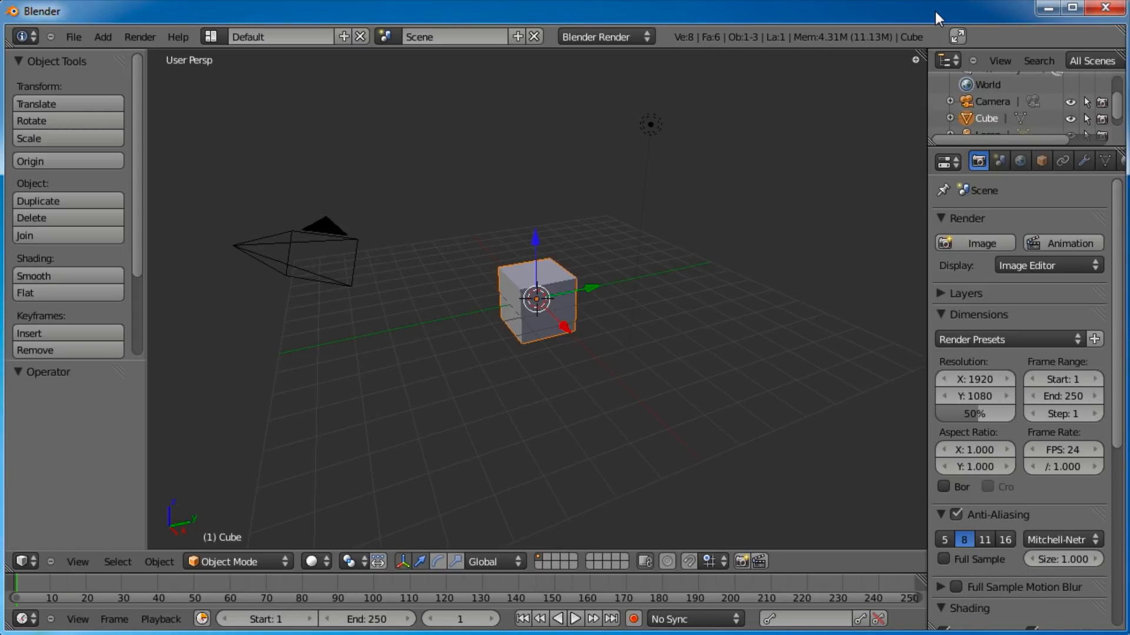
# - Delete all the default objects from the scene and switch to the front orthographic view
pyautogui.press('a')
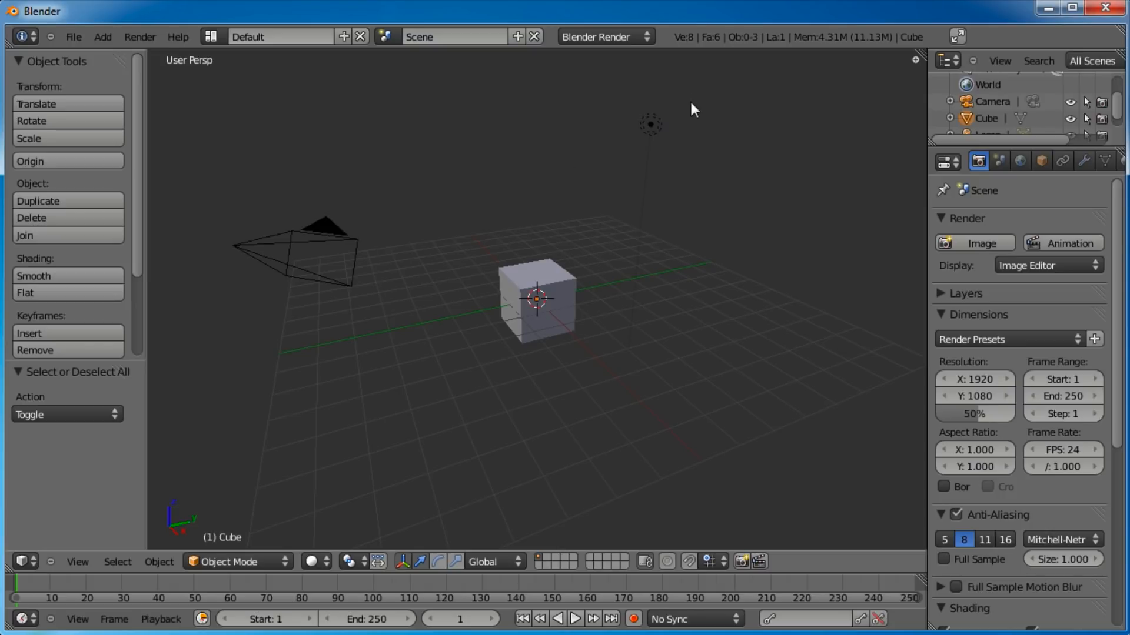
pyautogui.press('a')
pyautogui.press('x')
pyautogui.click(644, 110)
pyautogui.press('KP_1')
pyautogui.press('KP_5')
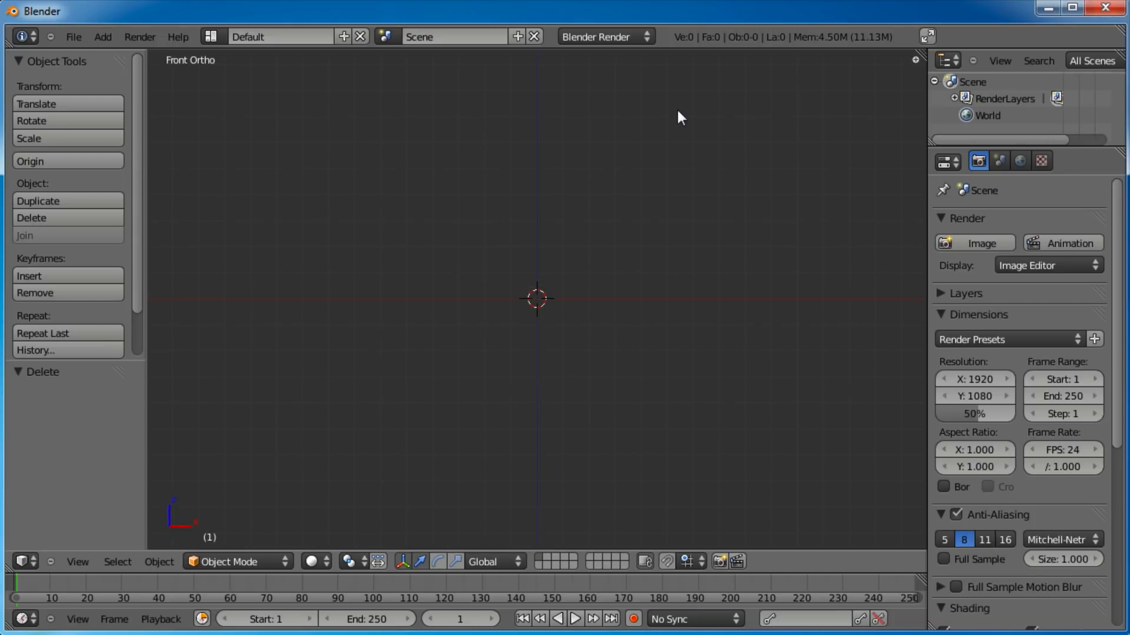
# - Add a single-bone armature at the 3D cursor and scale it up about 2.4 times
pyautogui.keyDown('shift'); pyautogui.moveTo(564, 167); pyautogui.dragTo(552, 280, button='middle'); pyautogui.keyUp('shift')
pyautogui.hotkey('shift', 'a')
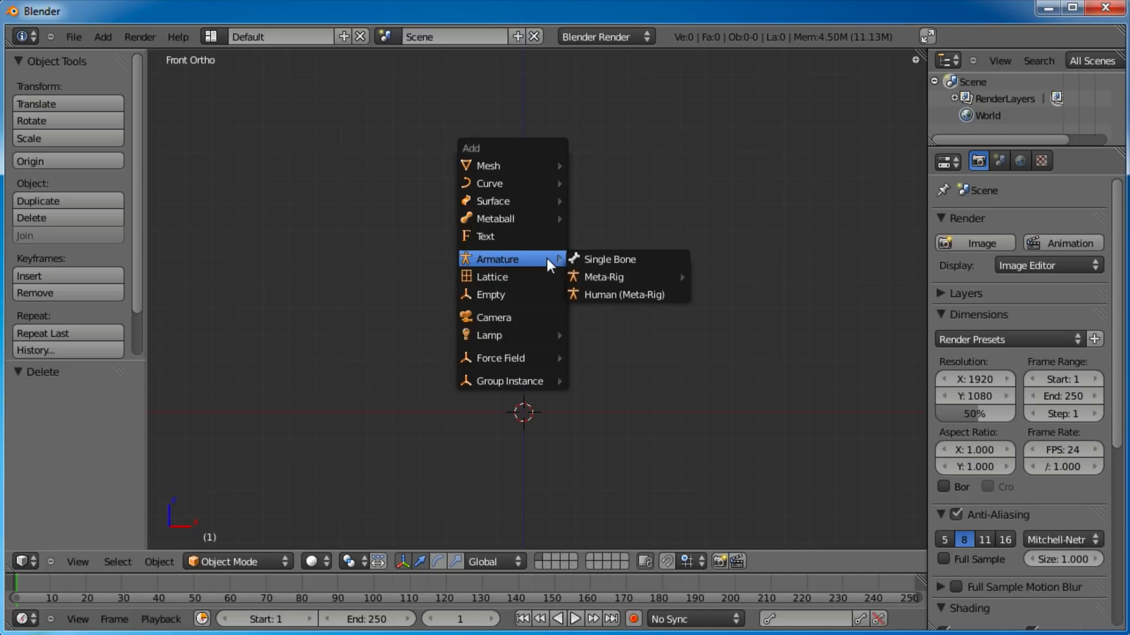
pyautogui.click(613, 264)
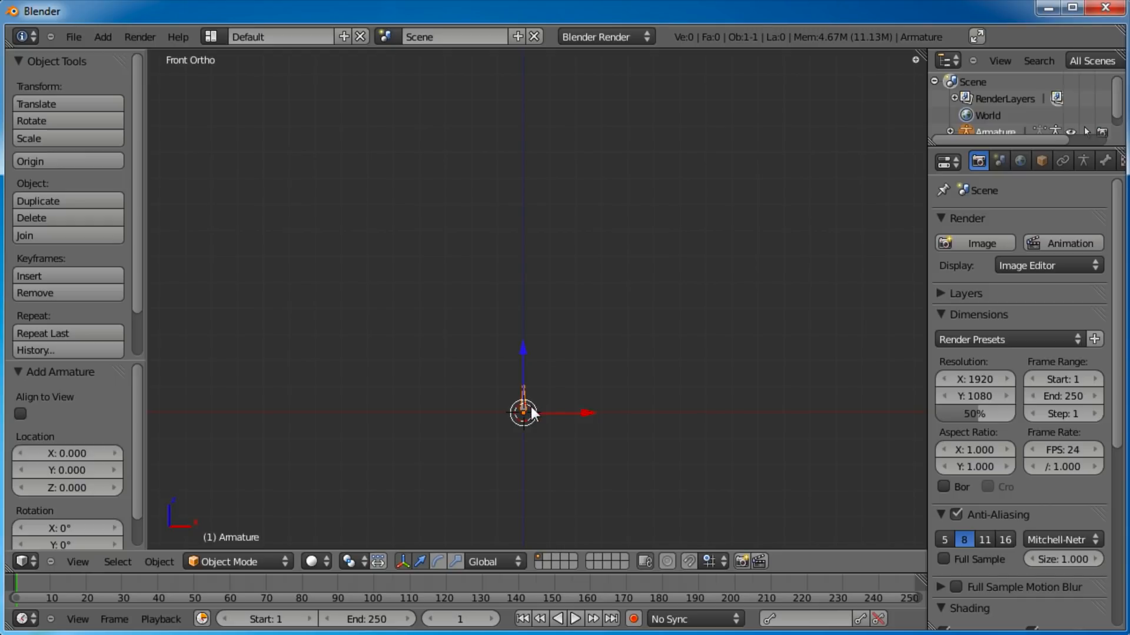
pyautogui.press('Tab')
pyautogui.press('Tab')
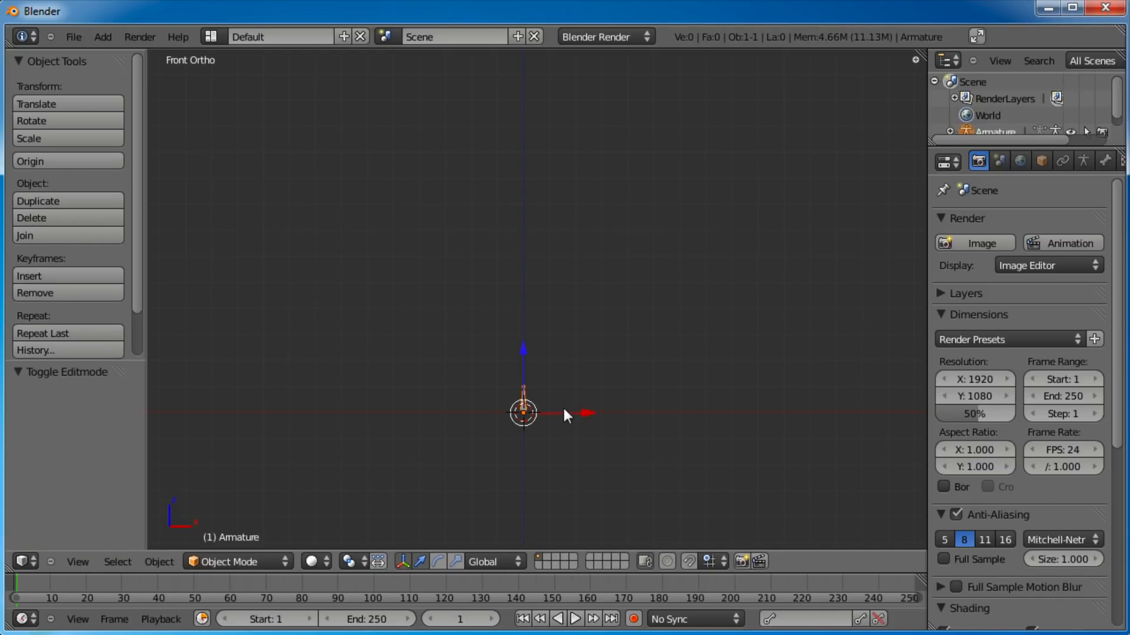
pyautogui.press('s')
pyautogui.click(618, 404)
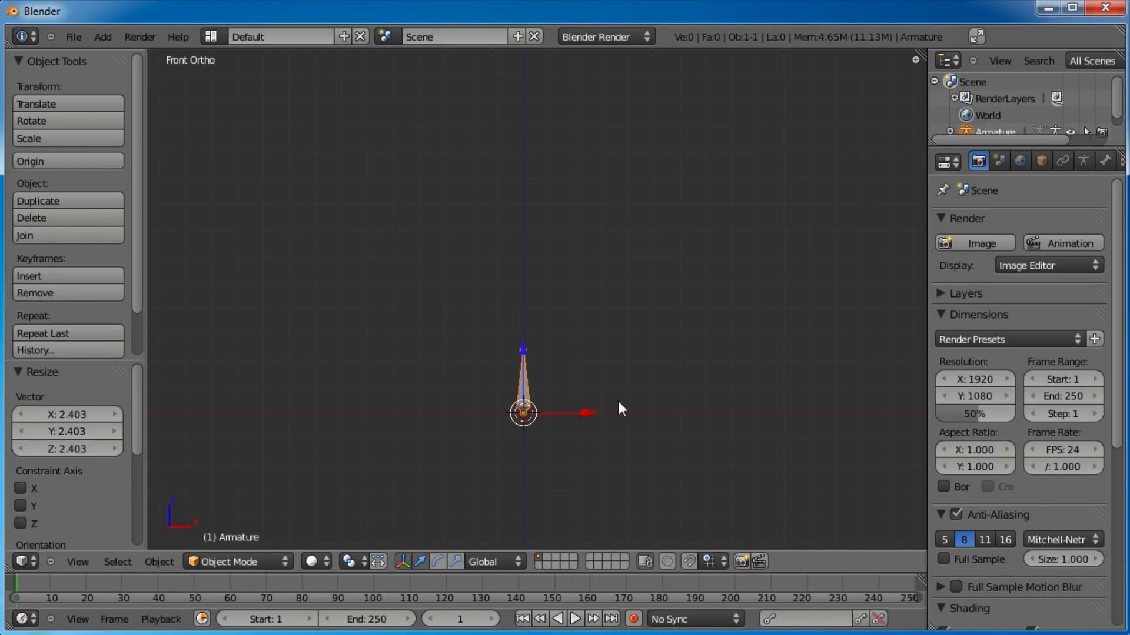
# - Rotate the bone 180° in Edit Mode and move it up the Z axis by about 10.48 units
pyautogui.press('Tab')
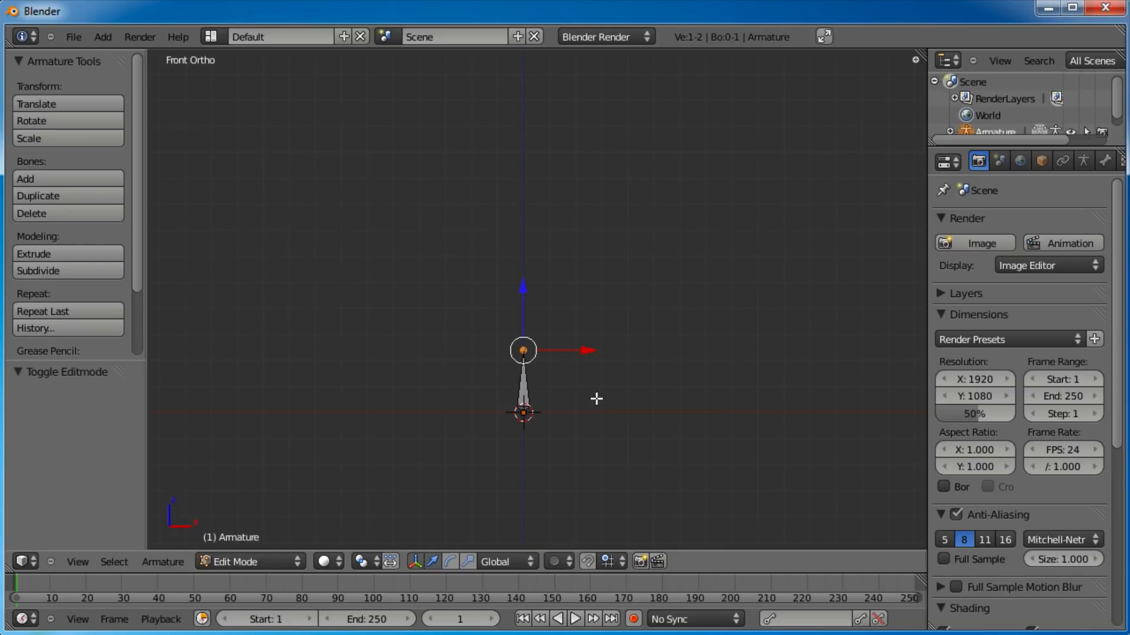
pyautogui.rightClick(525, 389)
pyautogui.write('r180')
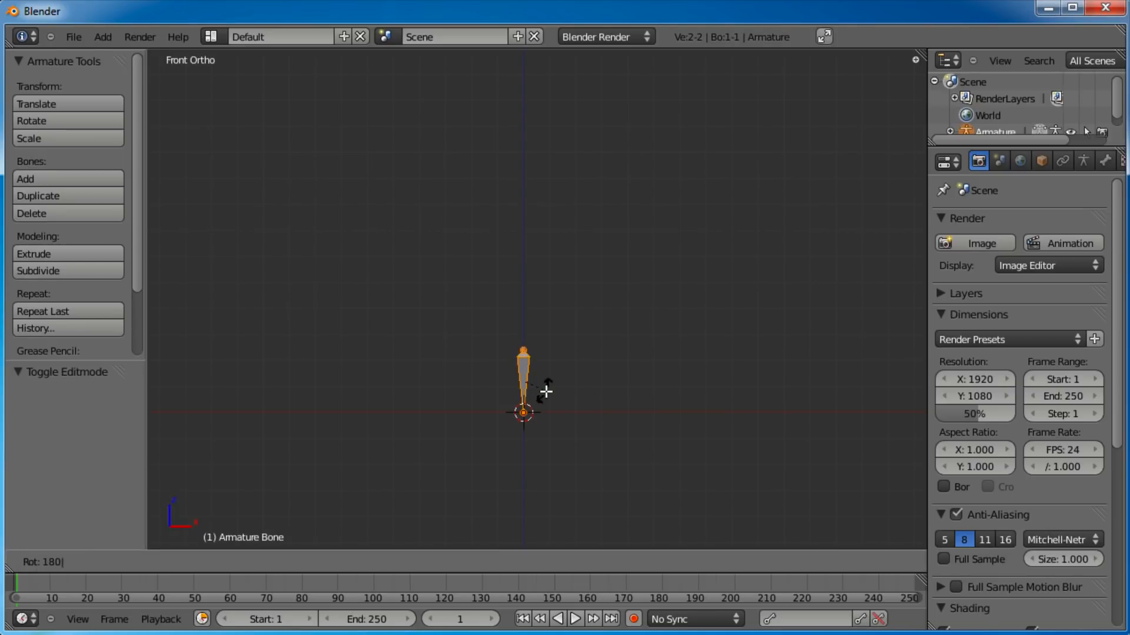
pyautogui.press('Return')
pyautogui.rightClick(523, 350)
pyautogui.rightClick(521, 371)
pyautogui.press('g')
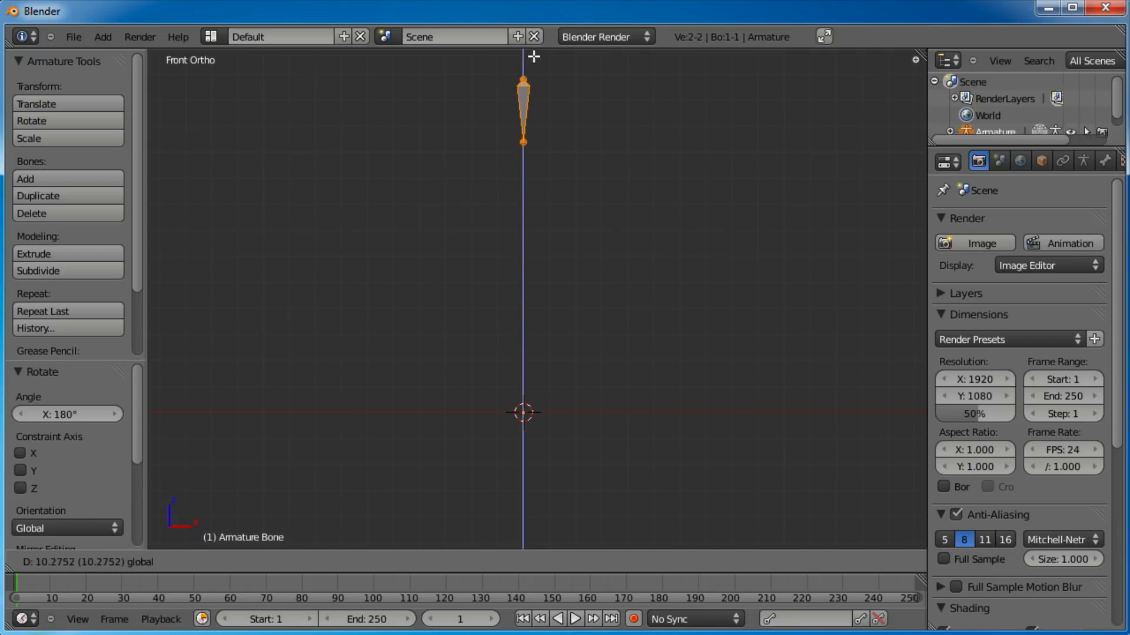
pyautogui.click(534, 56)
# - Extrude a long bone straight down along Z from the bone's lower tip, about 9.19 units
pyautogui.rightClick(523, 142)
pyautogui.press('e')
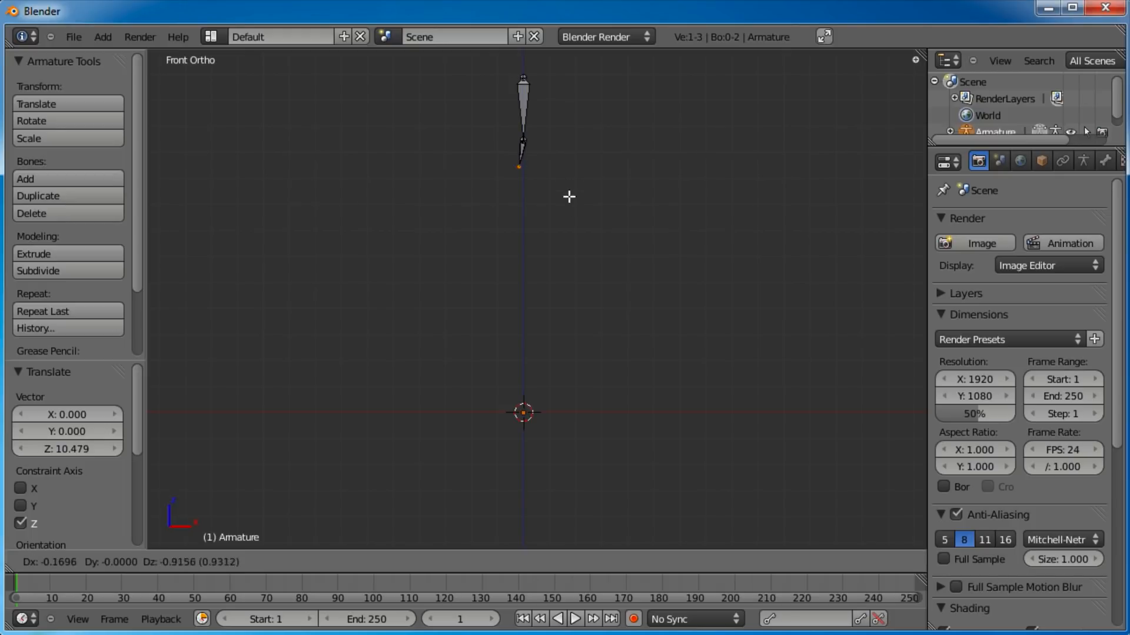
pyautogui.press('z')
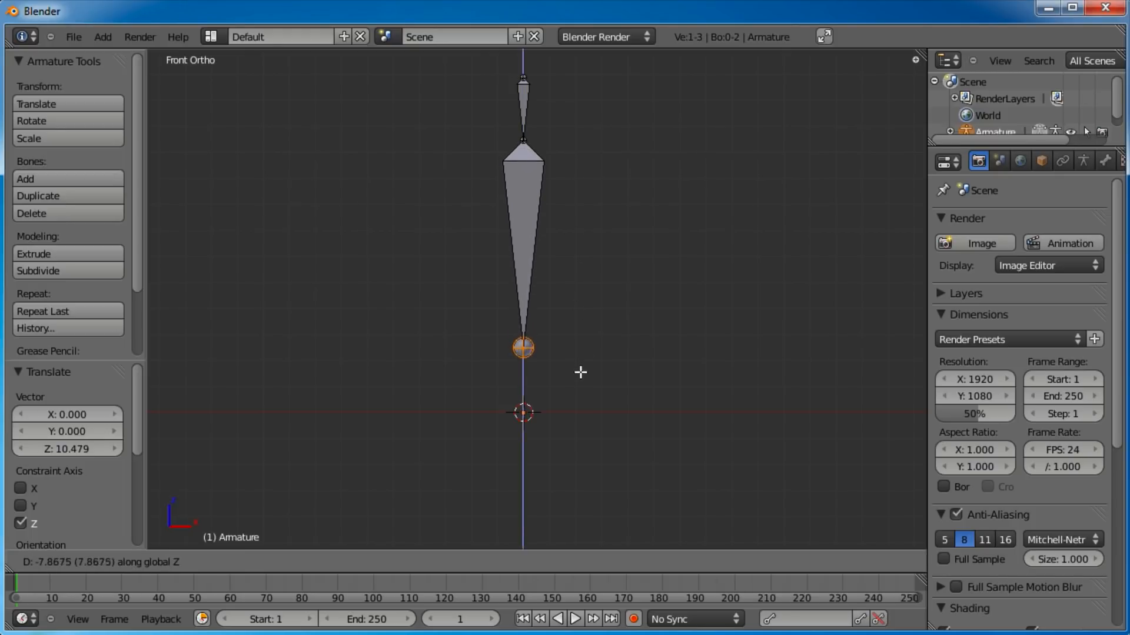
pyautogui.click(585, 400)
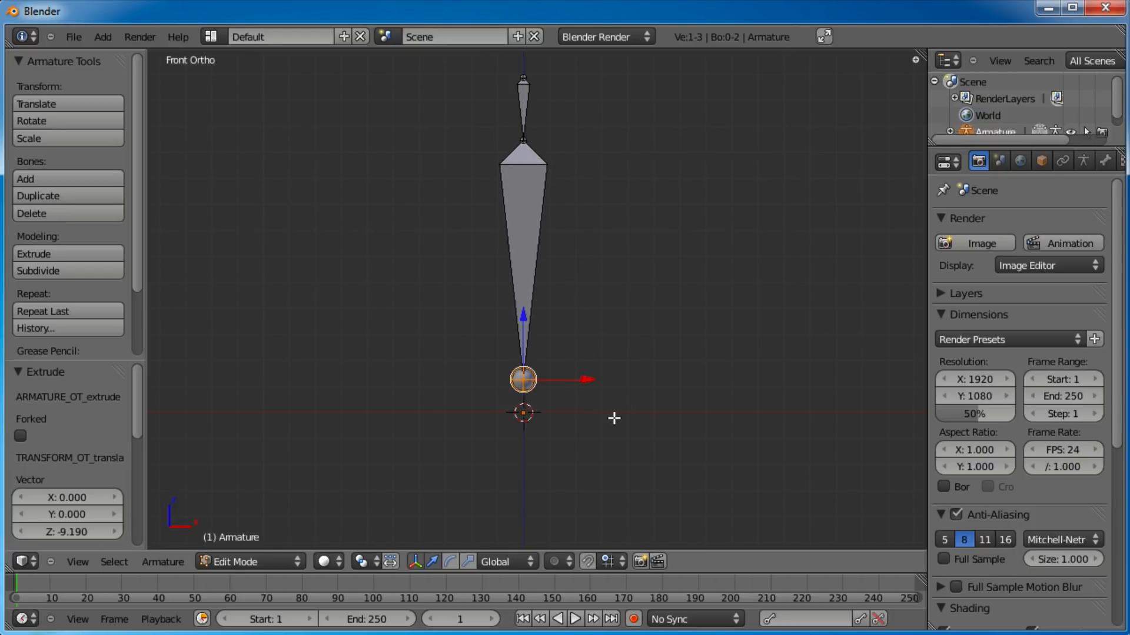
# - Subdivide the long lower bone with 2 cuts
pyautogui.rightClick(540, 194)
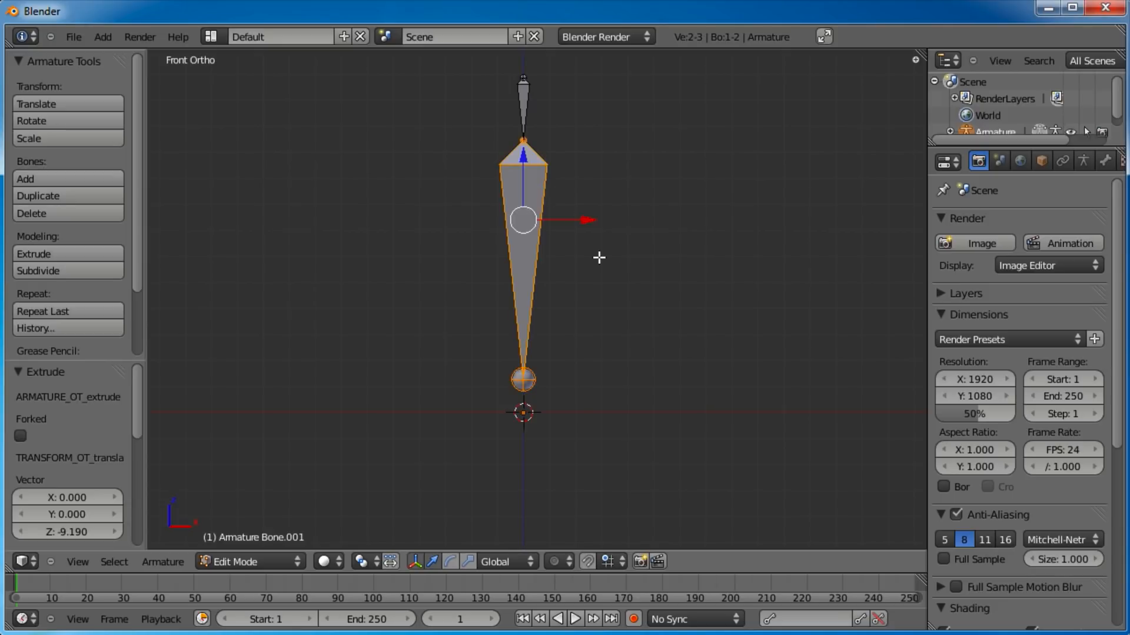
pyautogui.press('w')
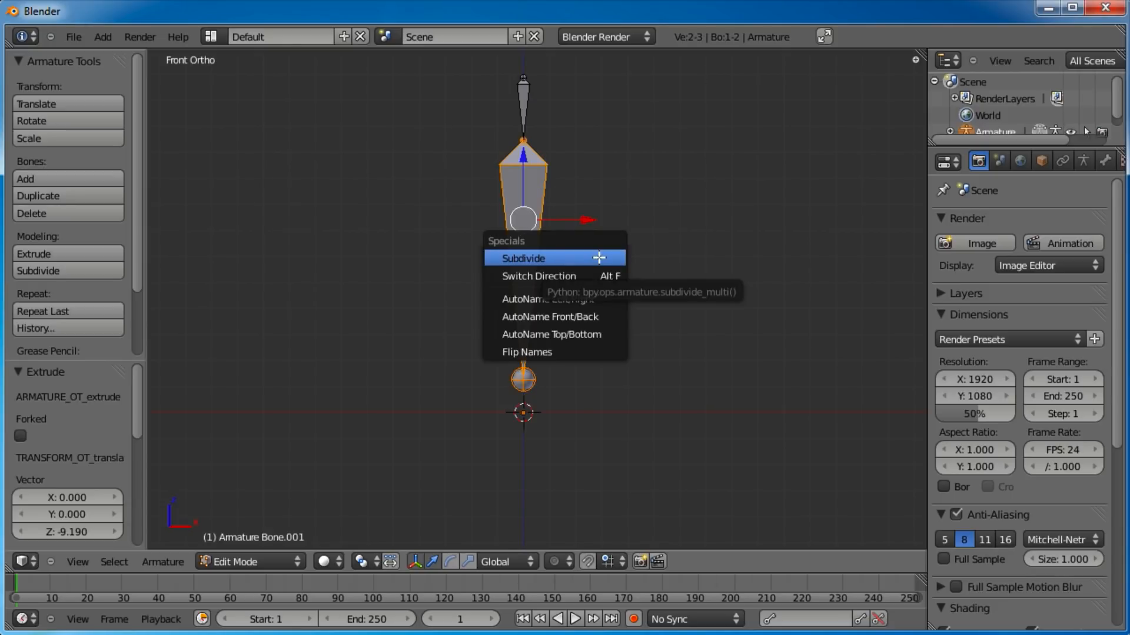
pyautogui.click(598, 256)
pyautogui.click(114, 414)
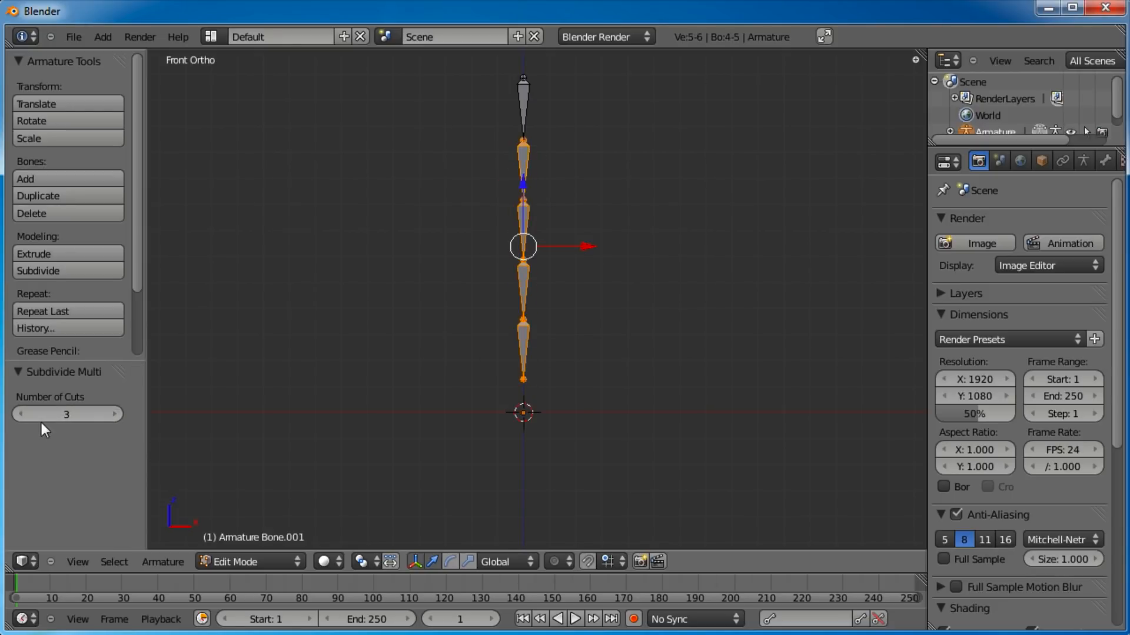
pyautogui.click(21, 415)
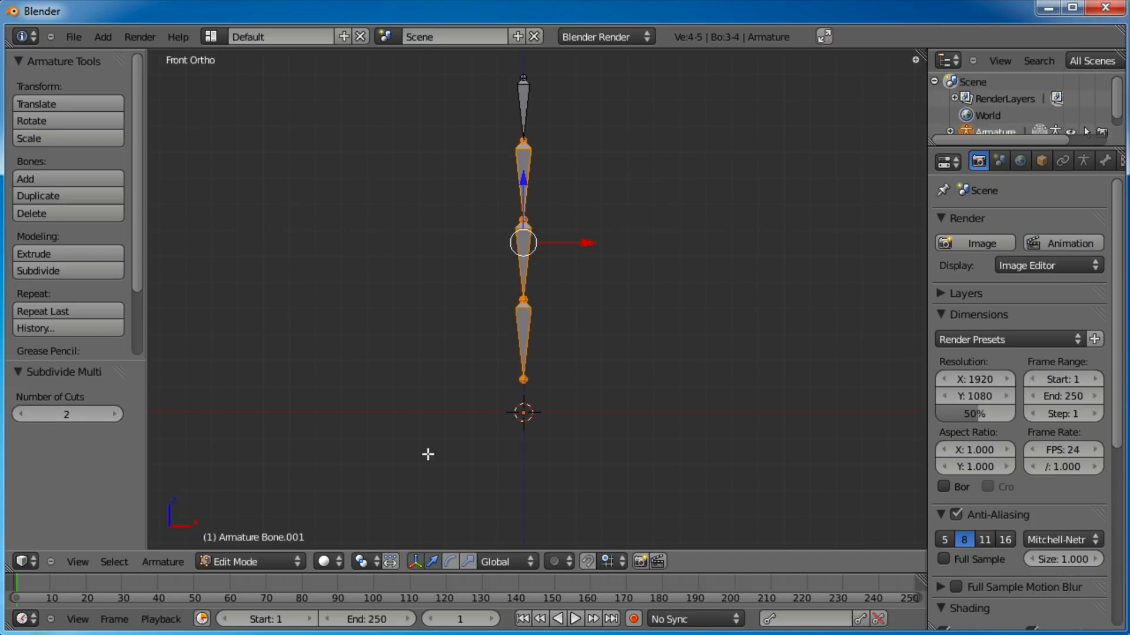
# - Put the armature in Pose Mode with no bones selected and turn on automatic keyframing
pyautogui.press('Tab')
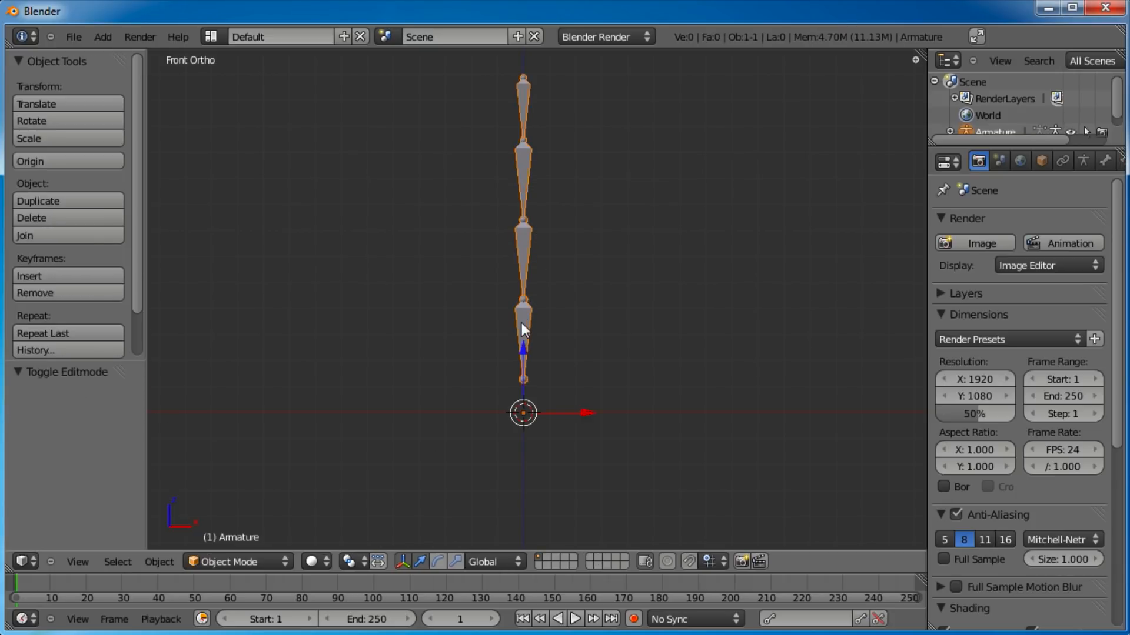
pyautogui.click(247, 562)
pyautogui.click(256, 506)
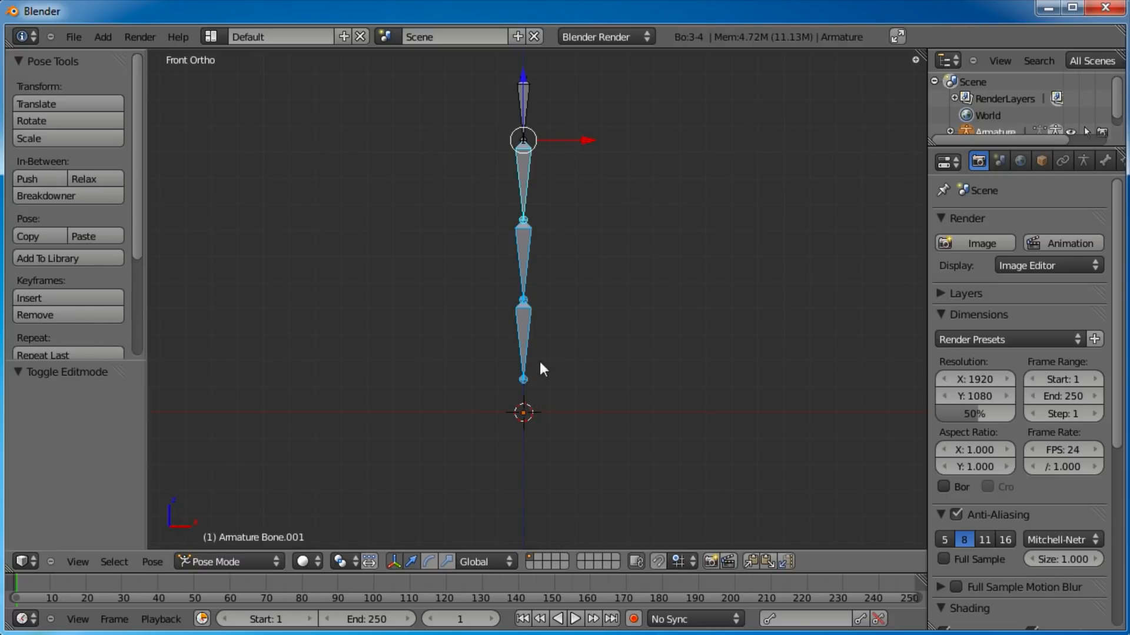
pyautogui.press('a')
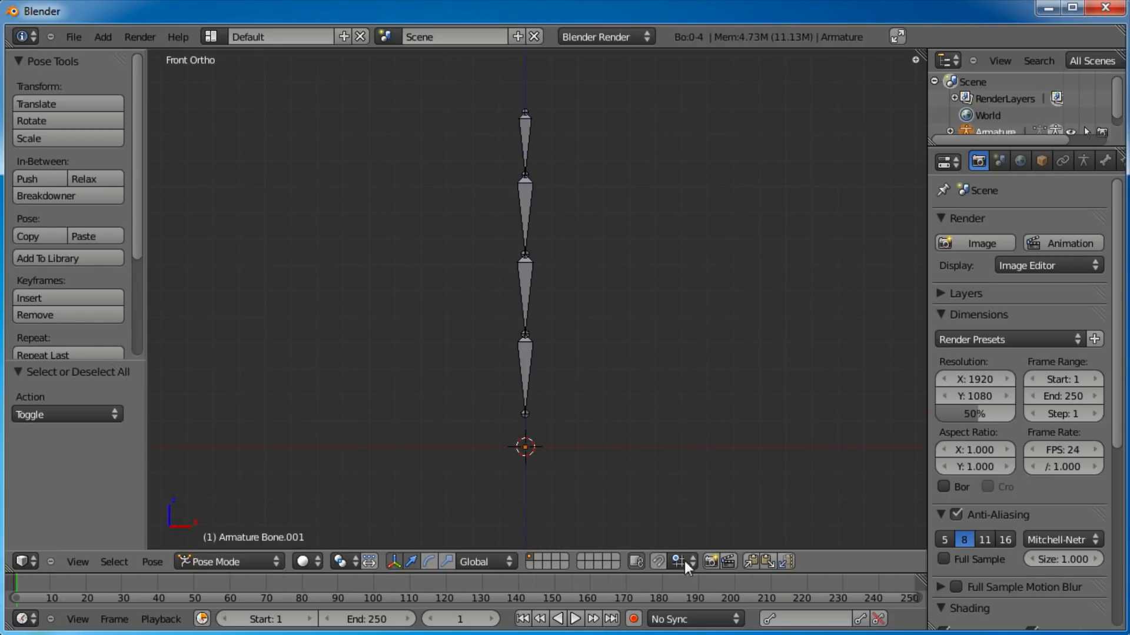
pyautogui.click(634, 618)
# - Key the top bone's swing by rotating it about -90.5° at frame 1 and about 165.7° at frame 20
pyautogui.rightClick(525, 128)
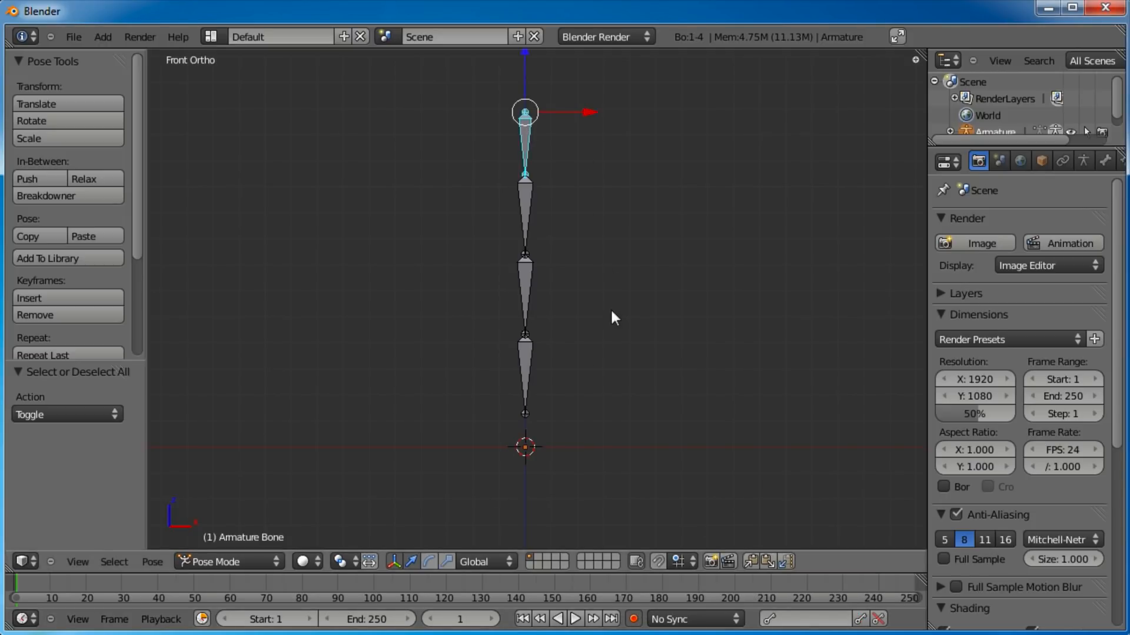
pyautogui.press('r')
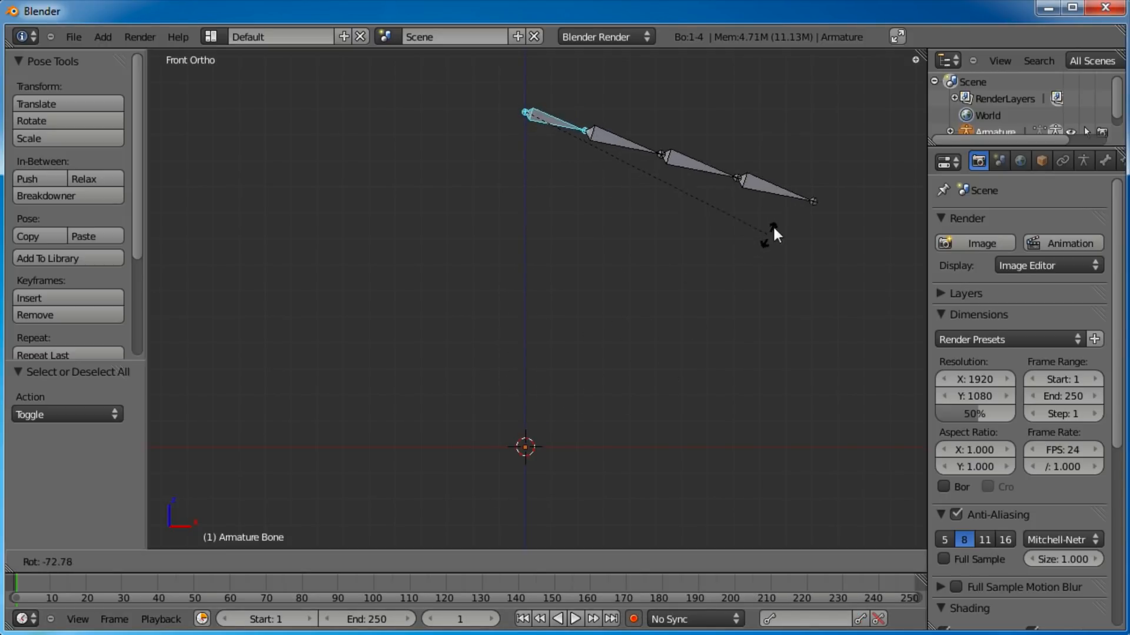
pyautogui.click(786, 156)
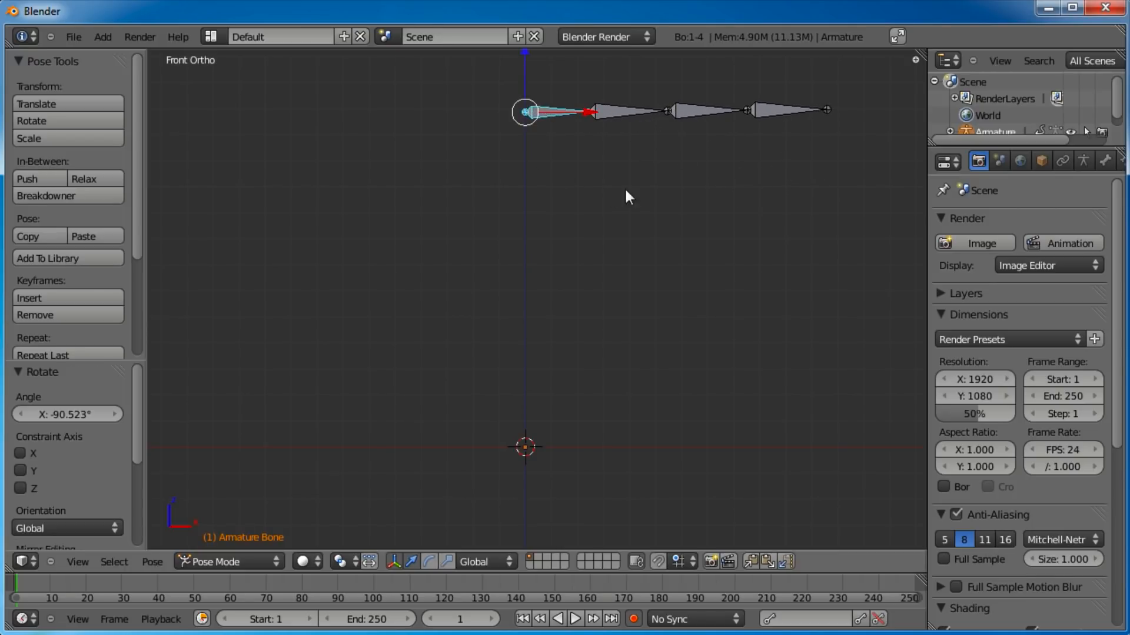
pyautogui.moveTo(210, 574); pyautogui.dragTo(210, 551)
pyautogui.moveTo(27, 571); pyautogui.dragTo(86, 578)
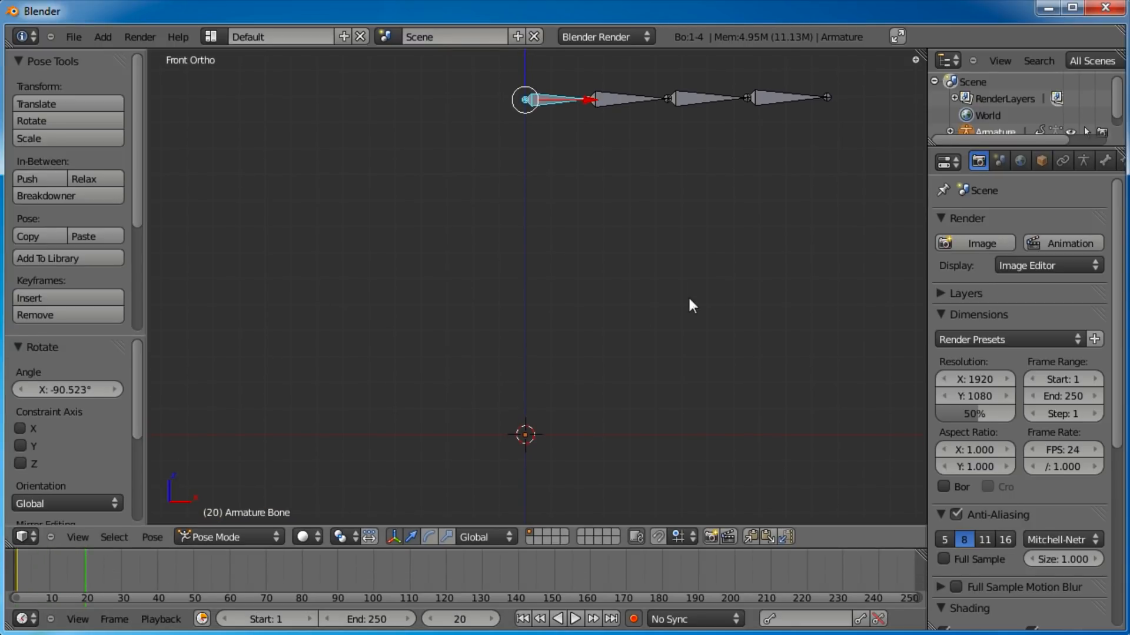
pyautogui.press('r')
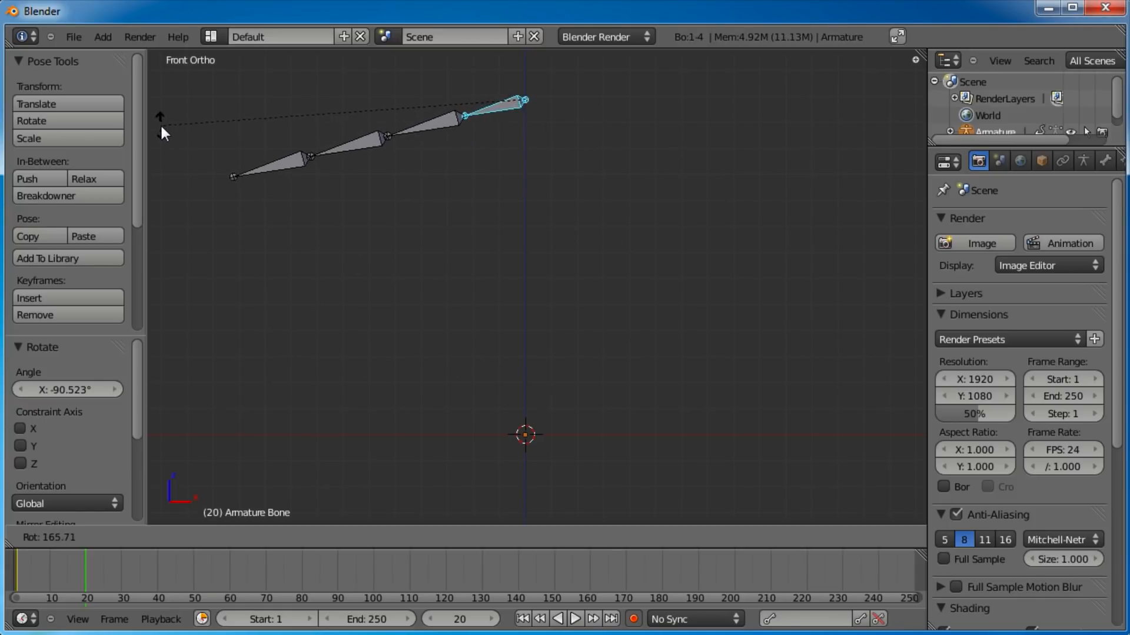
pyautogui.click(161, 126)
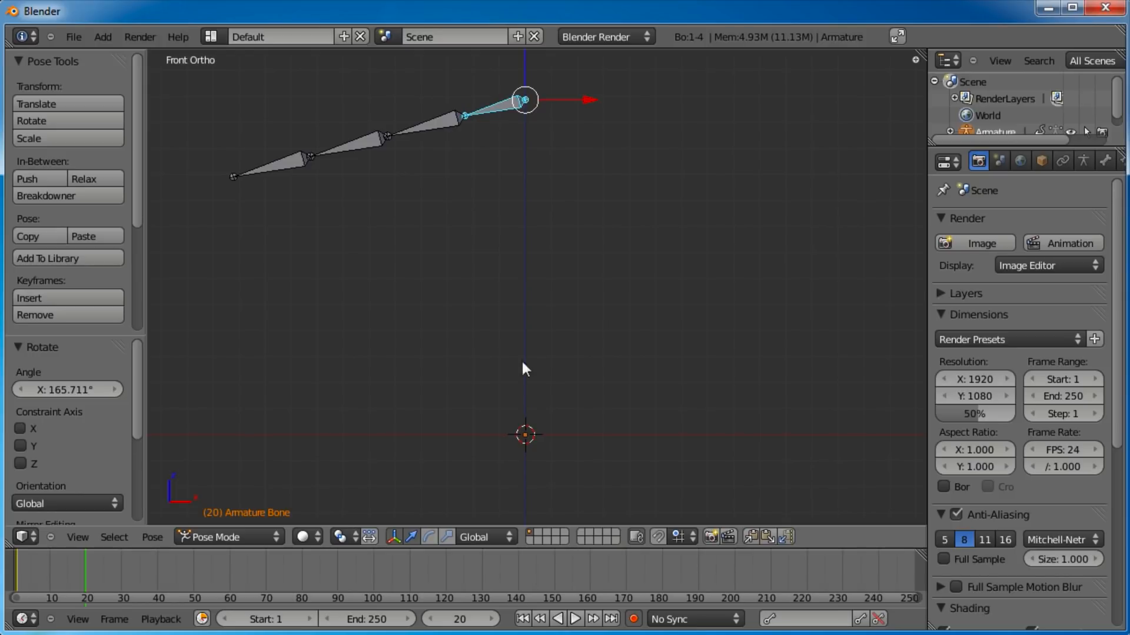
# - Continue the top bone's swing by rotating it about -119.2° at frame 40 and about 75.8° at frame 60
pyautogui.moveTo(86, 578); pyautogui.dragTo(156, 589)
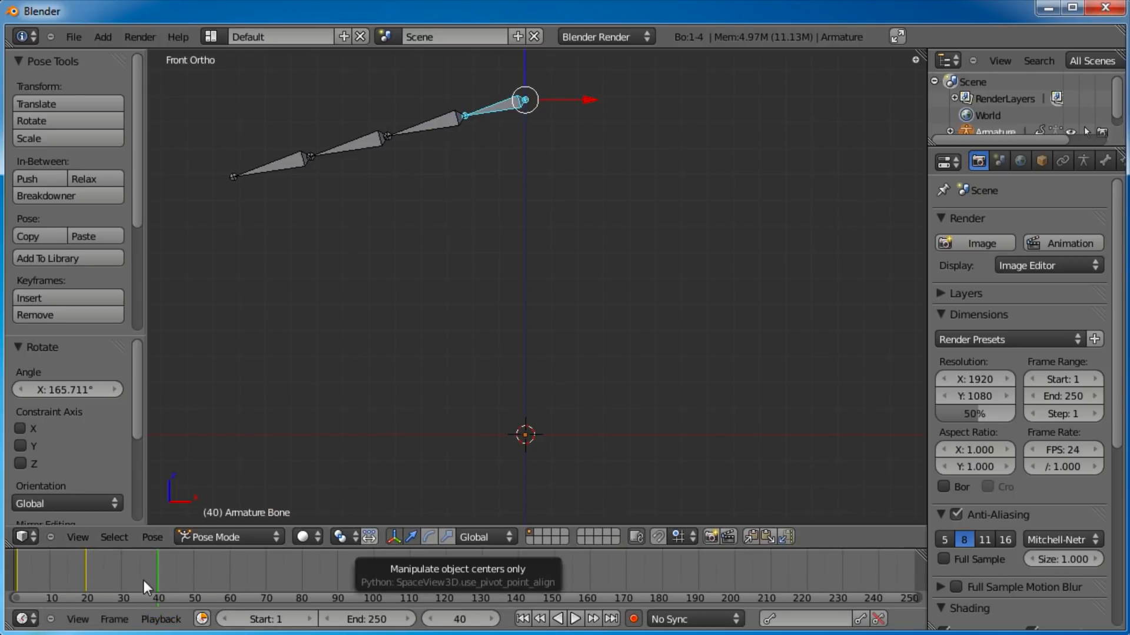
pyautogui.press('r')
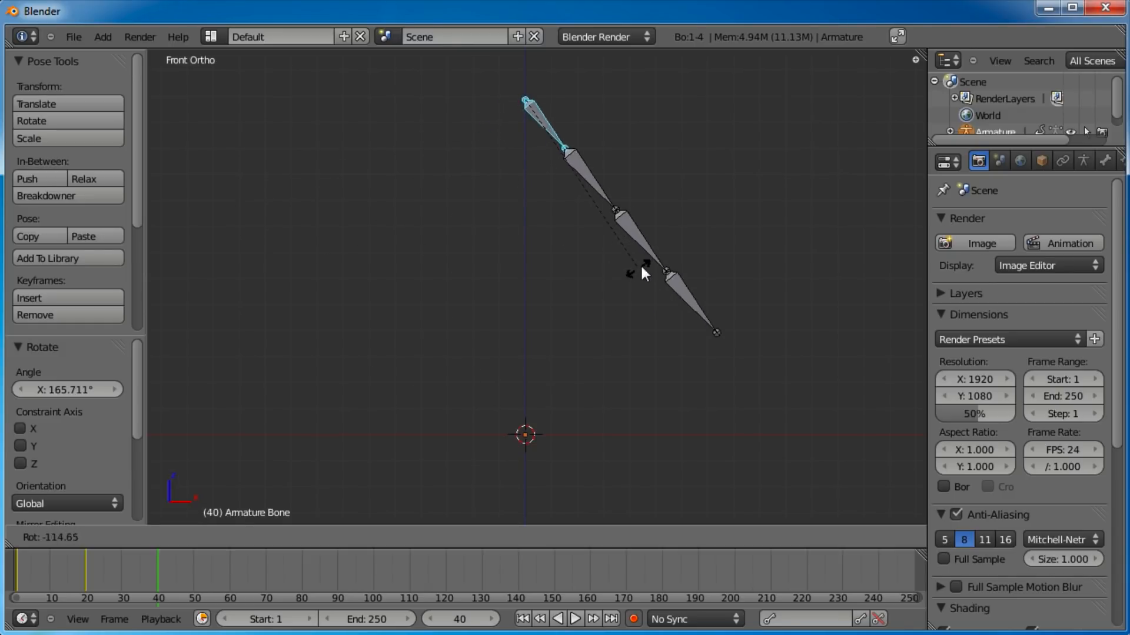
pyautogui.click(648, 259)
pyautogui.moveTo(165, 570); pyautogui.dragTo(232, 591)
pyautogui.press('r')
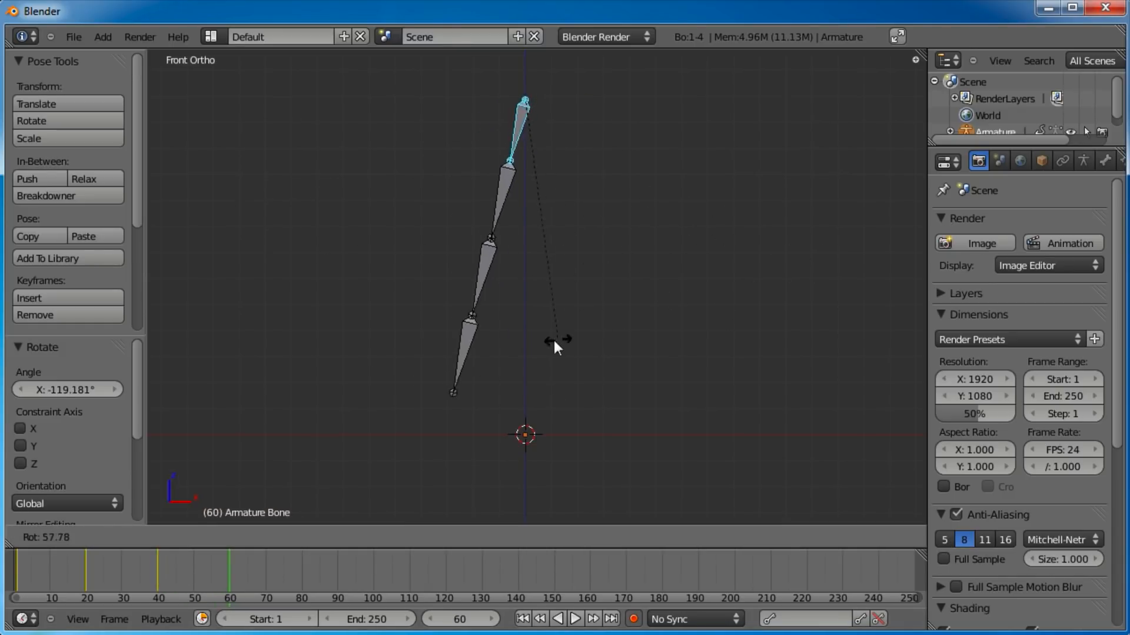
pyautogui.click(488, 333)
# - Key smaller swings of the top bone, rotating it about -55.4° at frame 80 and about 39.5° at frame 100
pyautogui.moveTo(276, 579); pyautogui.dragTo(303, 587)
pyautogui.press('r')
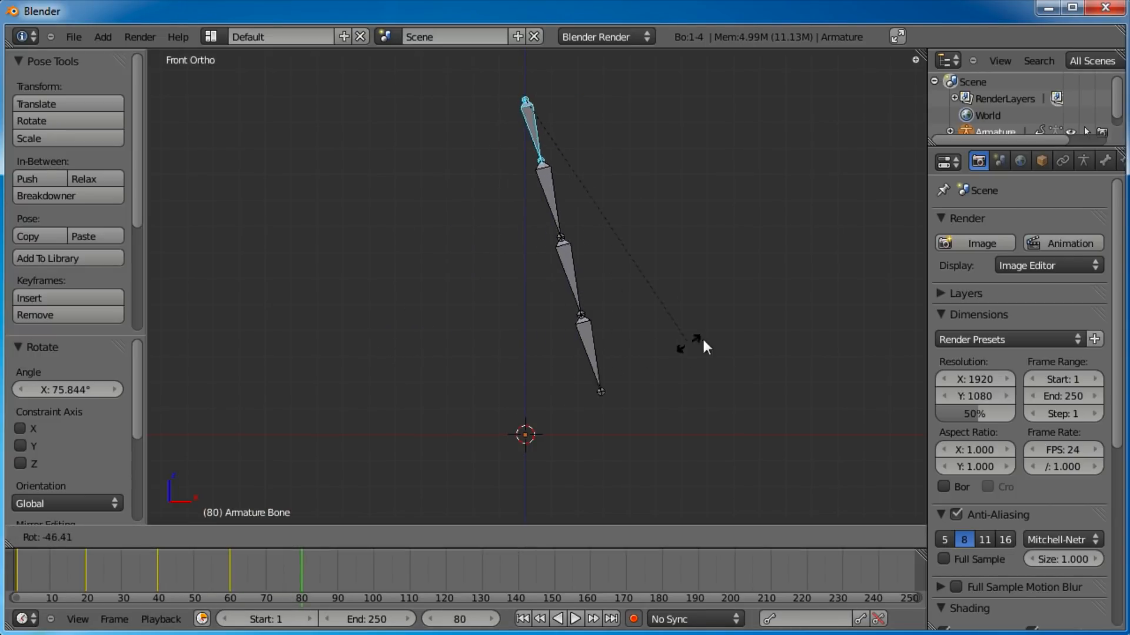
pyautogui.click(728, 330)
pyautogui.moveTo(308, 577); pyautogui.dragTo(374, 595)
pyautogui.press('r')
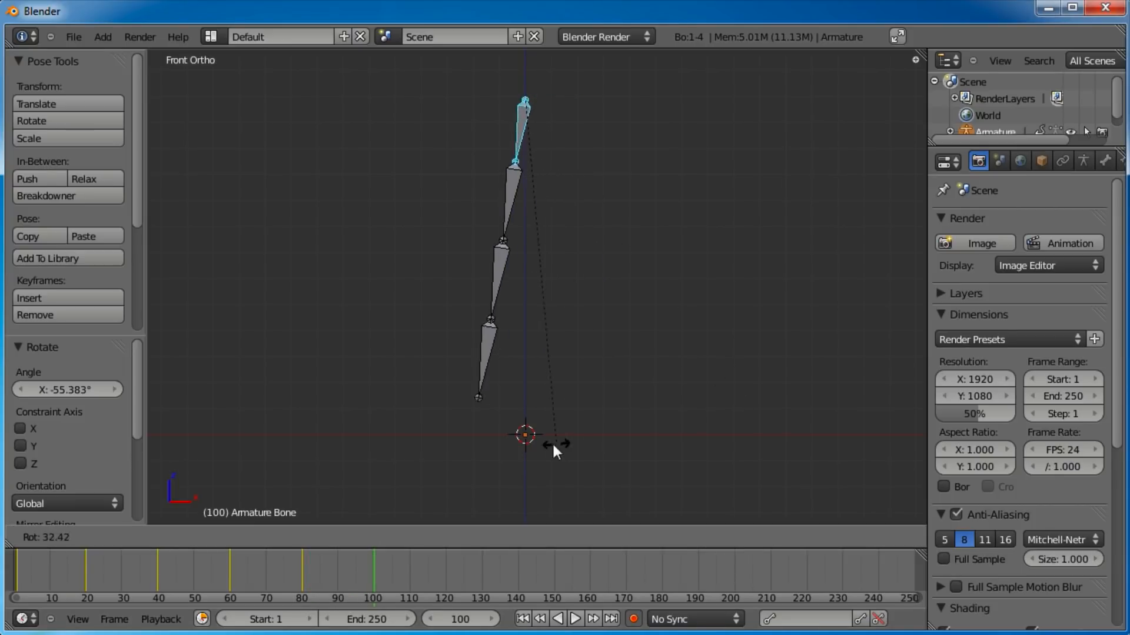
pyautogui.click(515, 433)
# - Dampen the top bone's swing further, rotating it about -24.9° at frame 120 and about 15.7° at frame 140
pyautogui.moveTo(381, 581); pyautogui.dragTo(446, 598)
pyautogui.press('r')
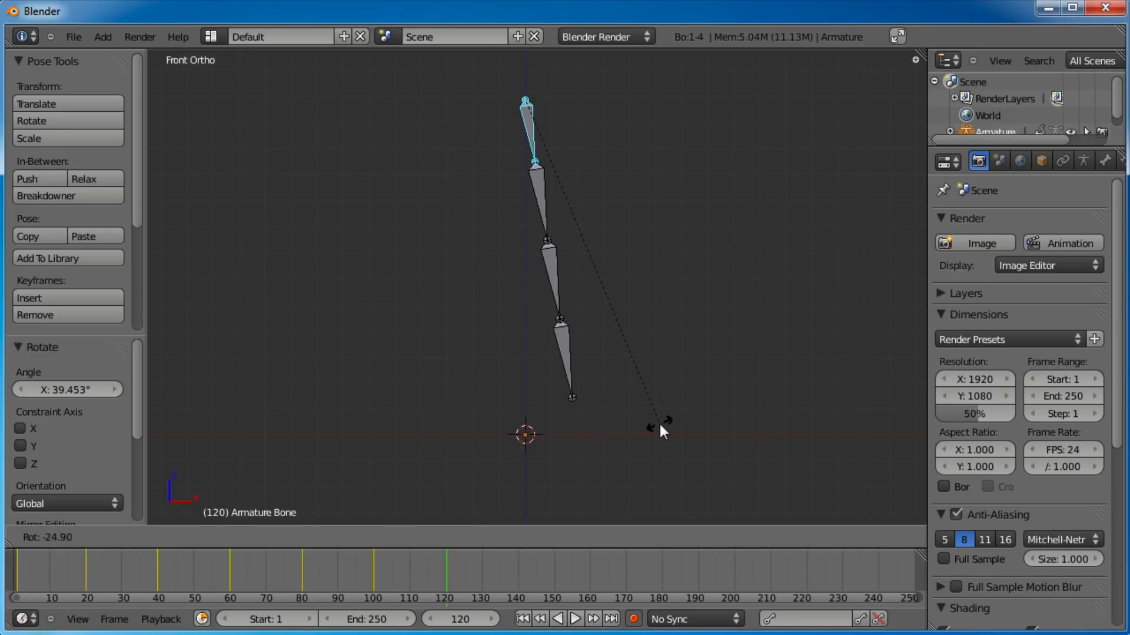
pyautogui.click(659, 425)
pyautogui.moveTo(451, 584); pyautogui.dragTo(516, 583)
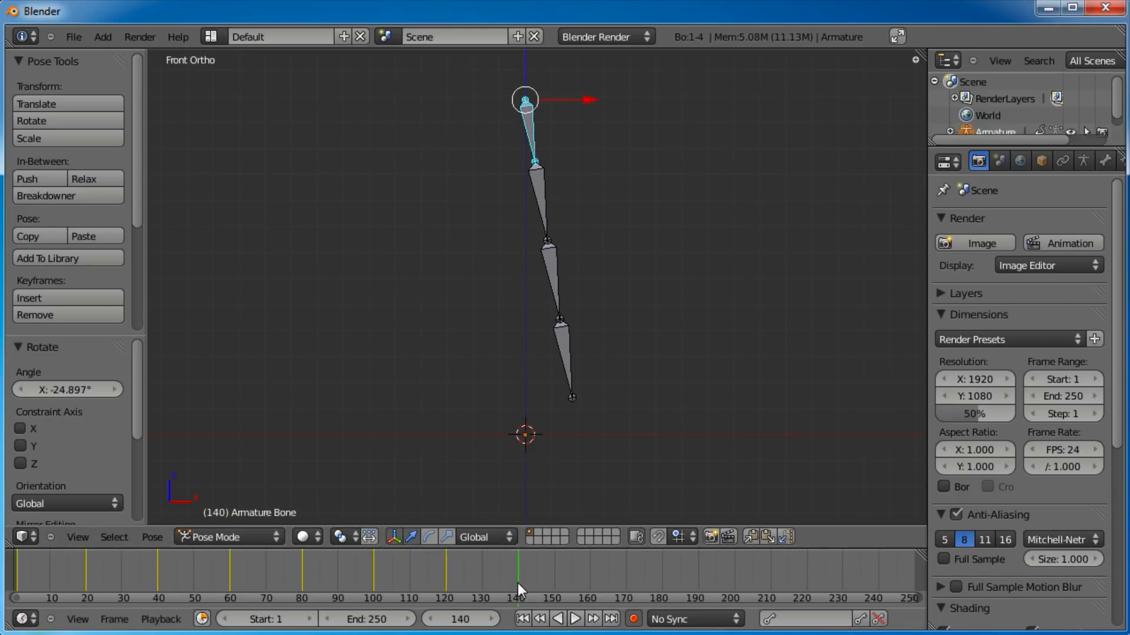
pyautogui.press('r')
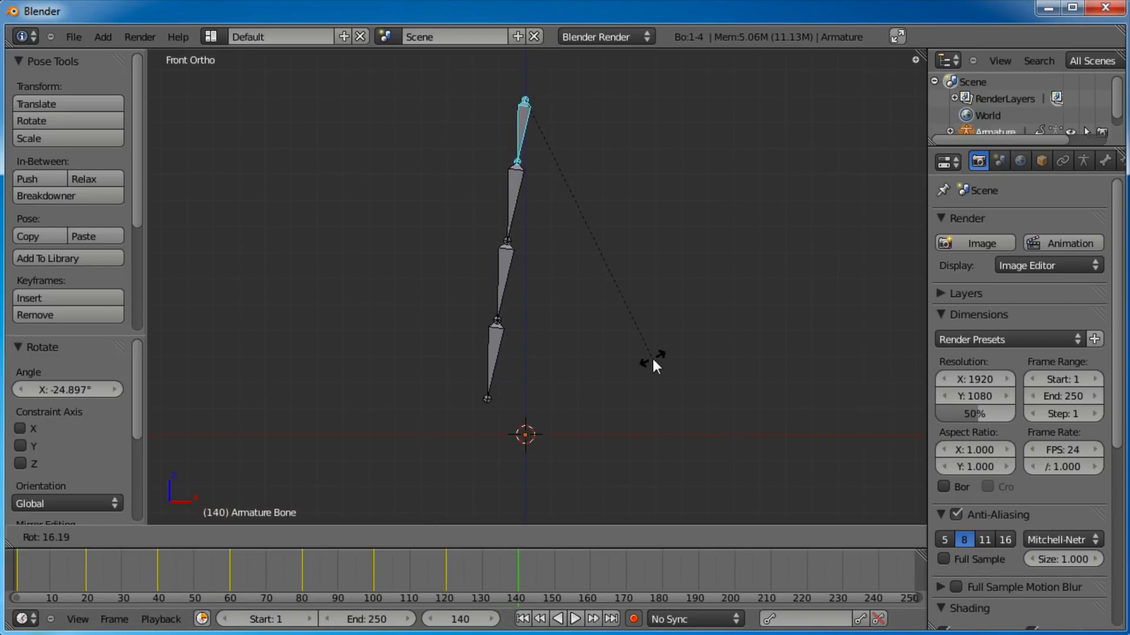
pyautogui.click(657, 370)
# - Key smaller swings of the top bone, rotating it about -12.1° at frame 160 and about 7.9° at frame 180
pyautogui.moveTo(525, 577); pyautogui.dragTo(570, 588)
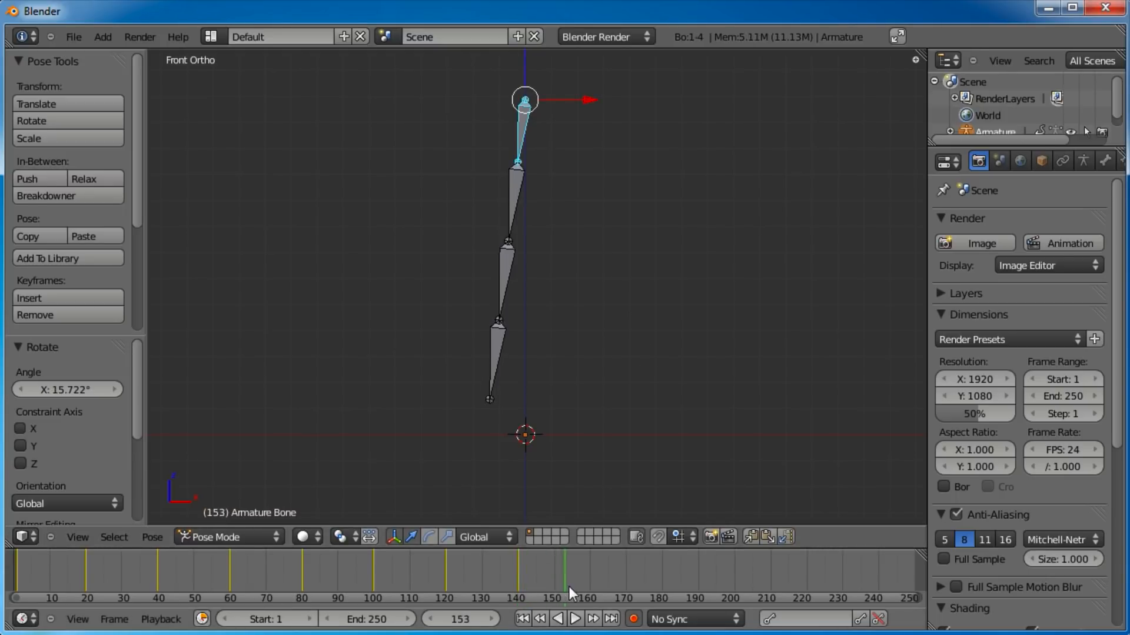
pyautogui.click(589, 588)
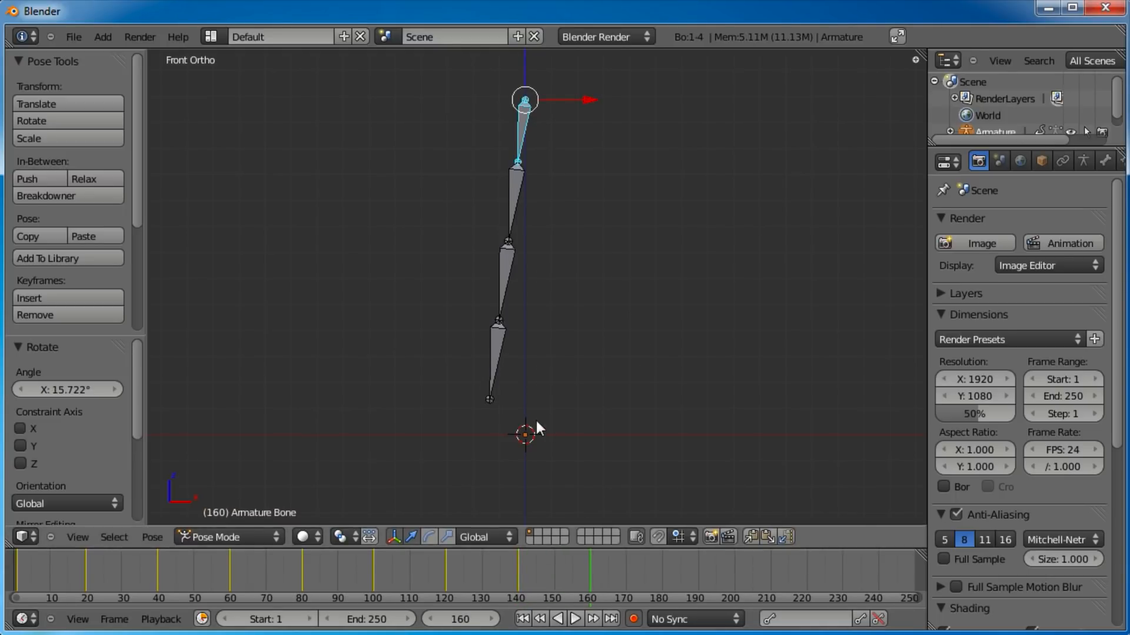
pyautogui.press('r')
pyautogui.click(608, 429)
pyautogui.moveTo(595, 565); pyautogui.dragTo(661, 582)
pyautogui.press('r')
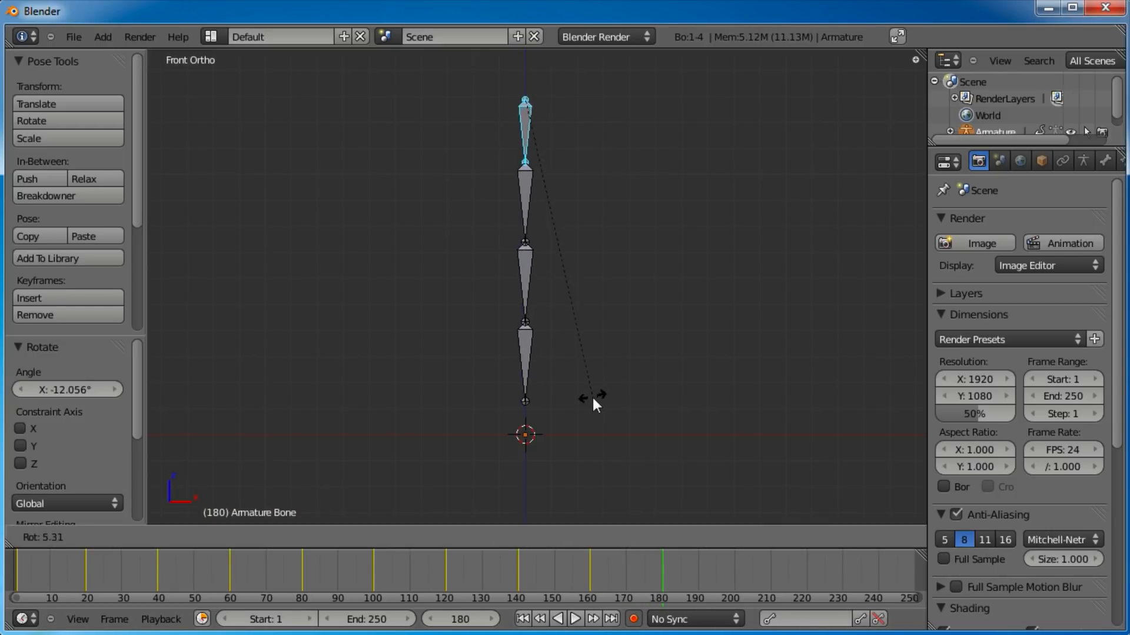
pyautogui.click(582, 403)
# - Finish the top bone's dampened swing by rotating it about -4.7° at frame 200 and about 2.1° at frame 220
pyautogui.moveTo(665, 586); pyautogui.dragTo(733, 583)
pyautogui.press('r')
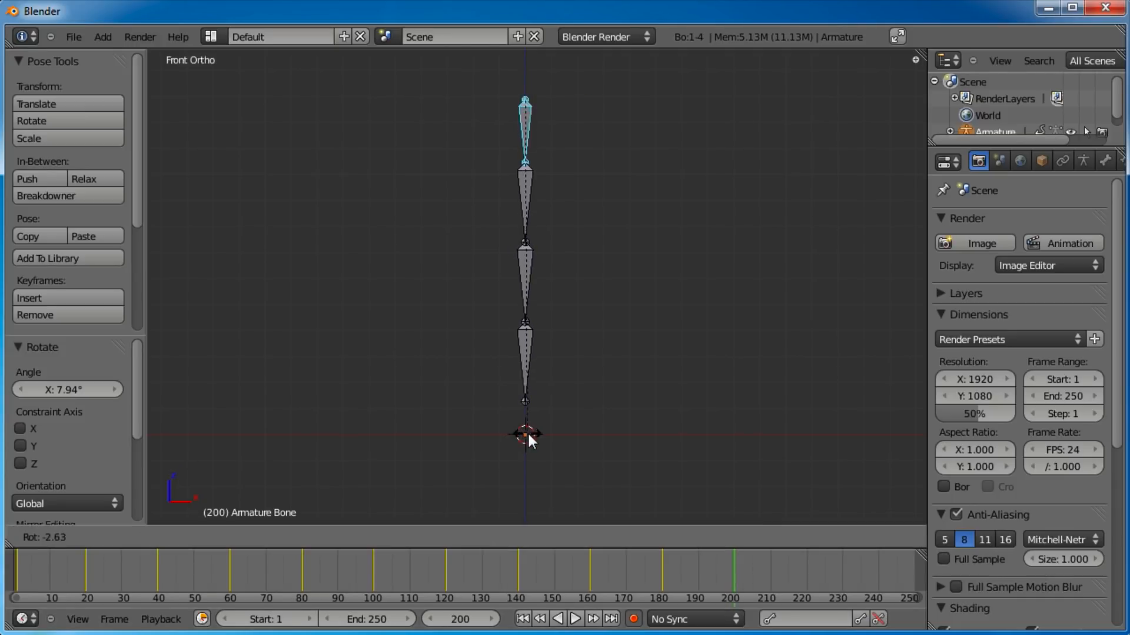
pyautogui.click(539, 433)
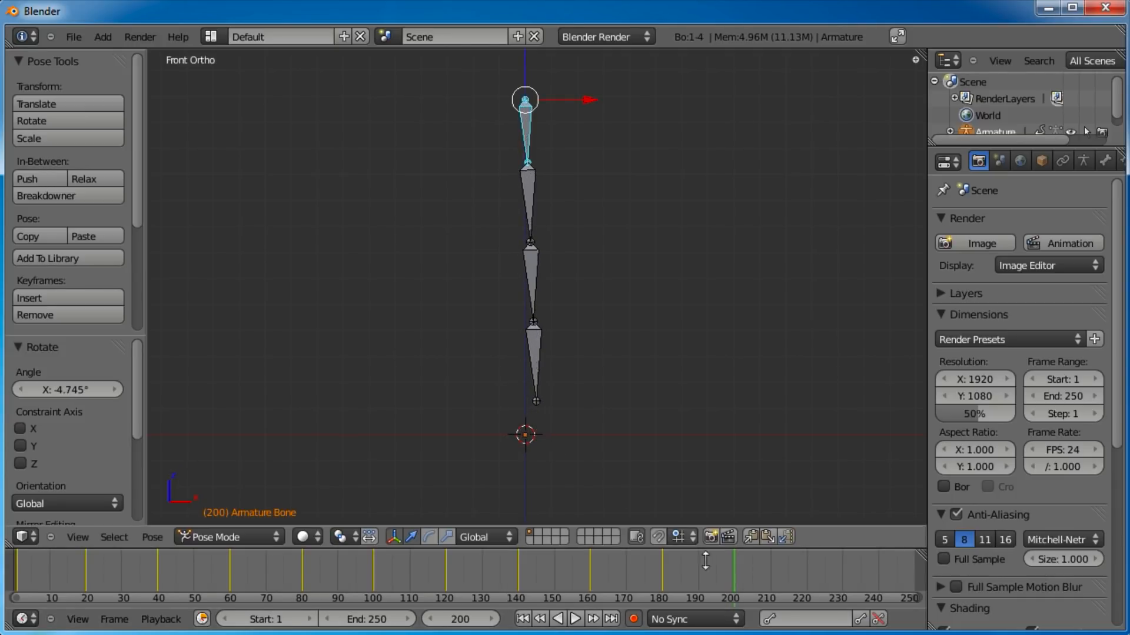
pyautogui.moveTo(743, 574); pyautogui.dragTo(806, 576)
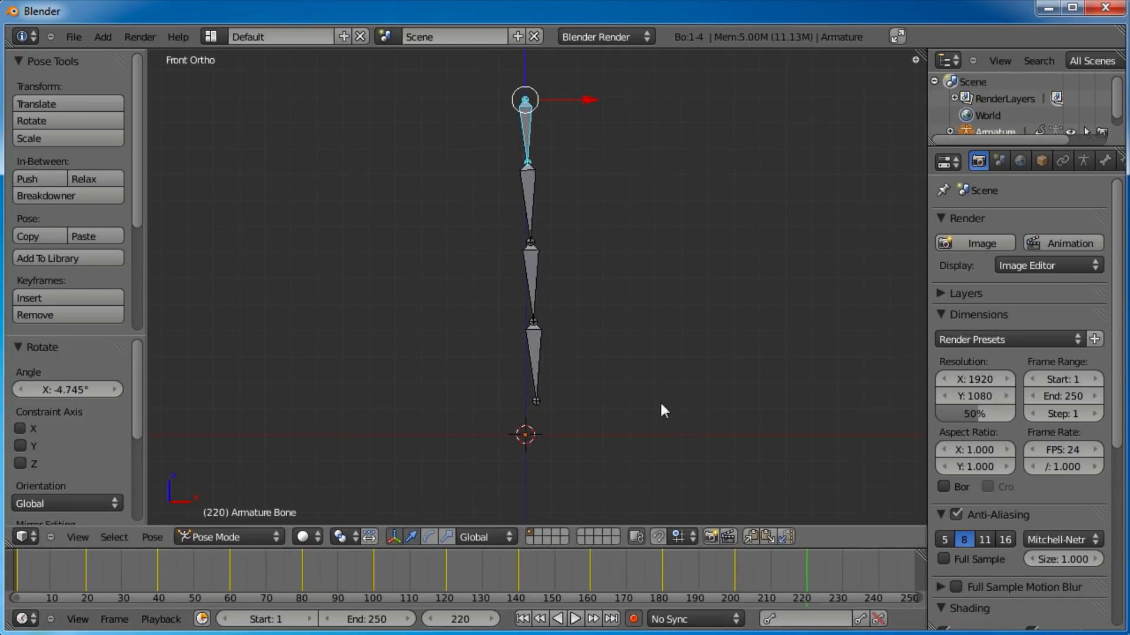
pyautogui.press('r')
pyautogui.click(616, 395)
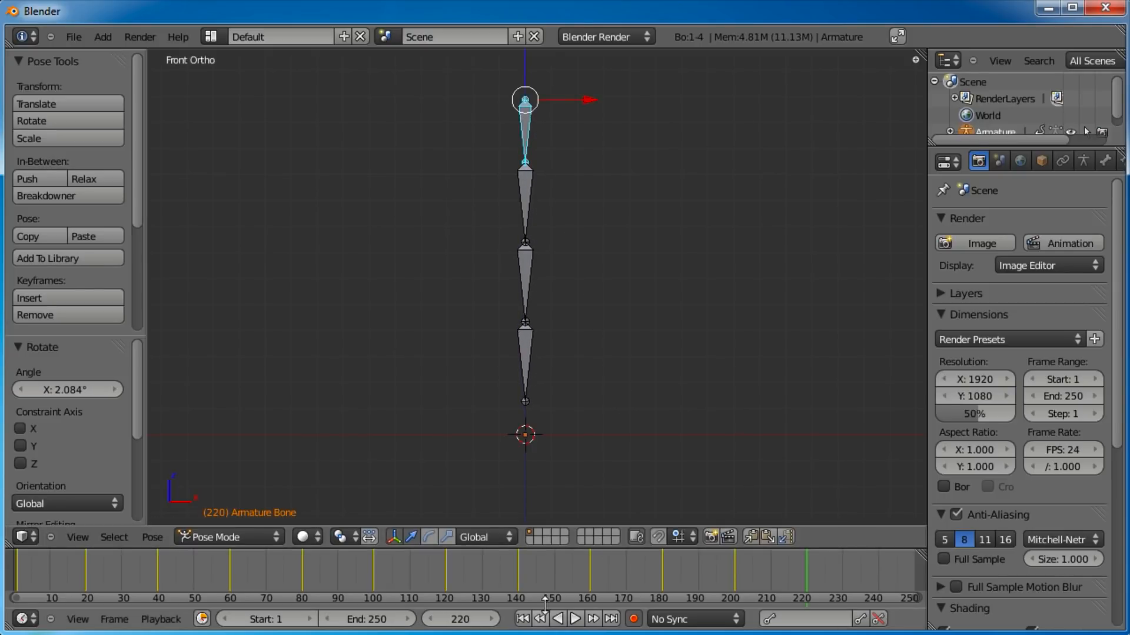
# - Play the animation from frame 1 to review the top bone's dampening swing, and stop playback
pyautogui.click(522, 619)
pyautogui.click(575, 619)
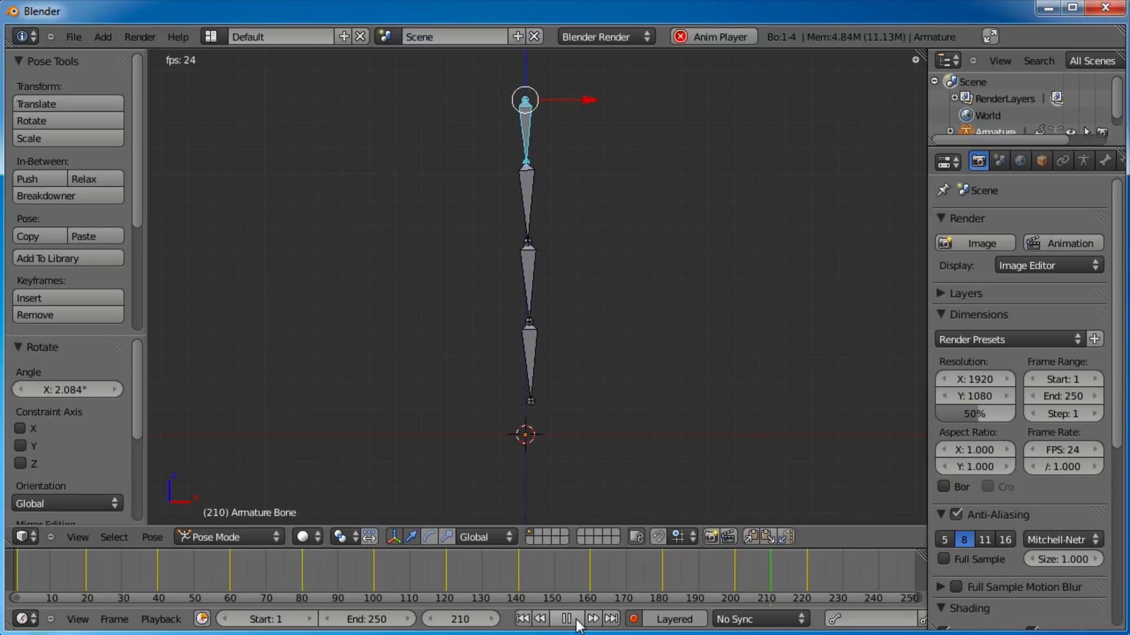
pyautogui.click(566, 618)
# - Insert a LocRotScale keyframe for the second bone at frame 1
pyautogui.click(522, 619)
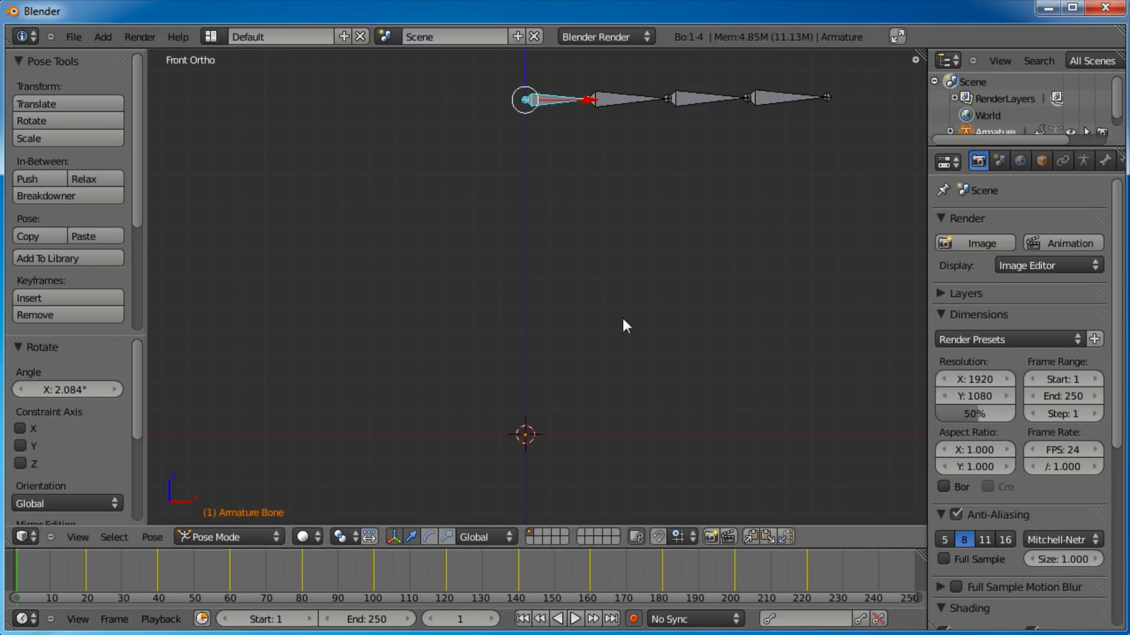
pyautogui.rightClick(623, 102)
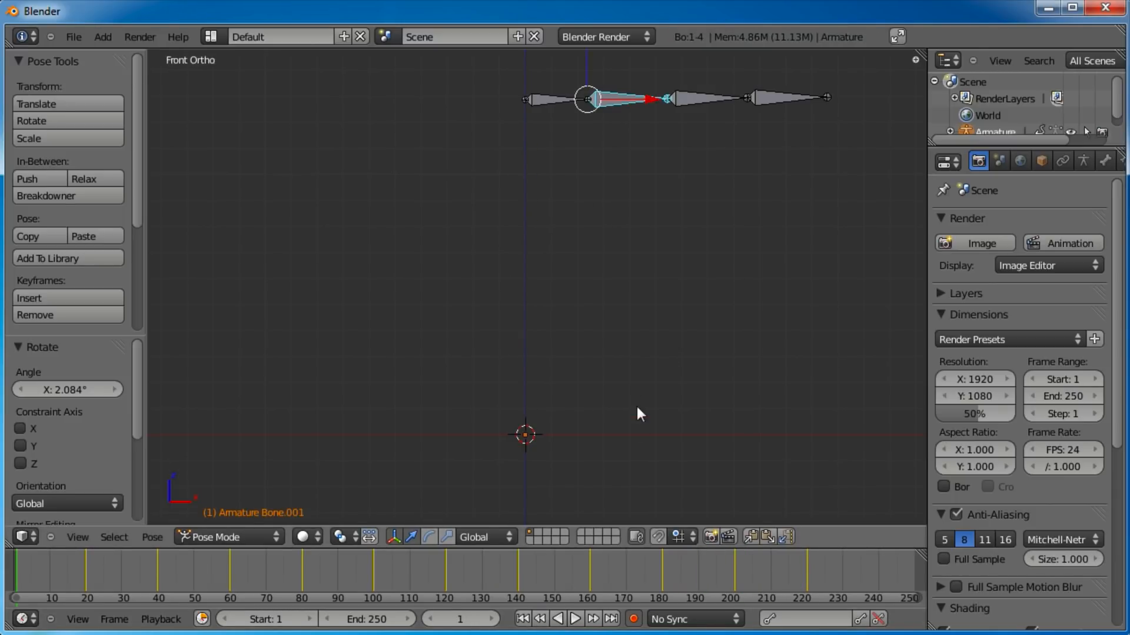
pyautogui.press('i')
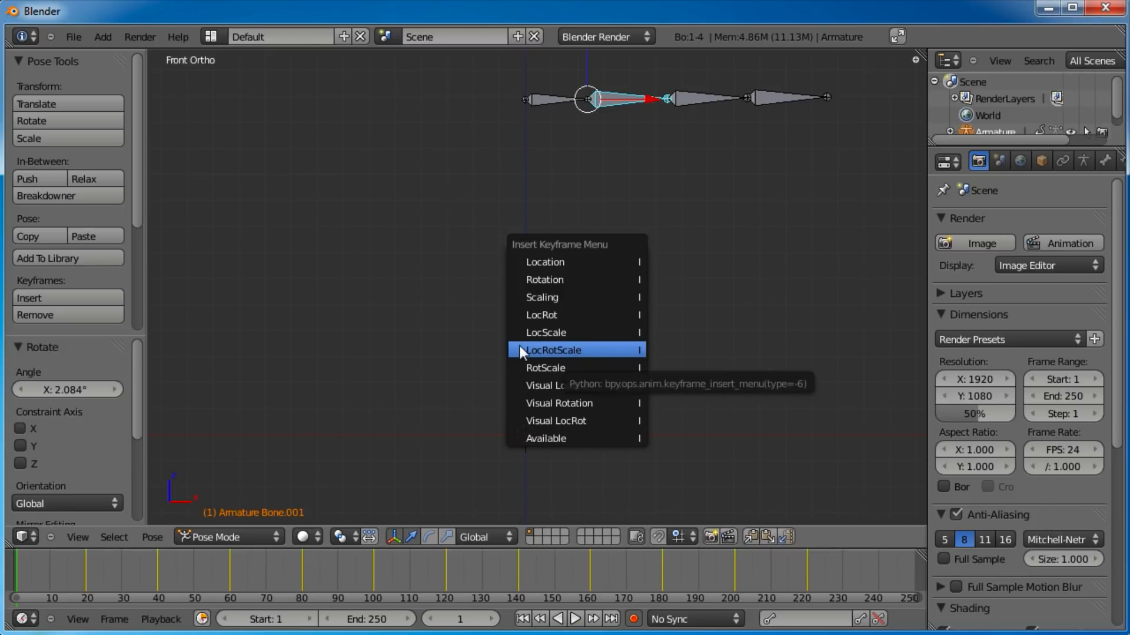
pyautogui.click(593, 360)
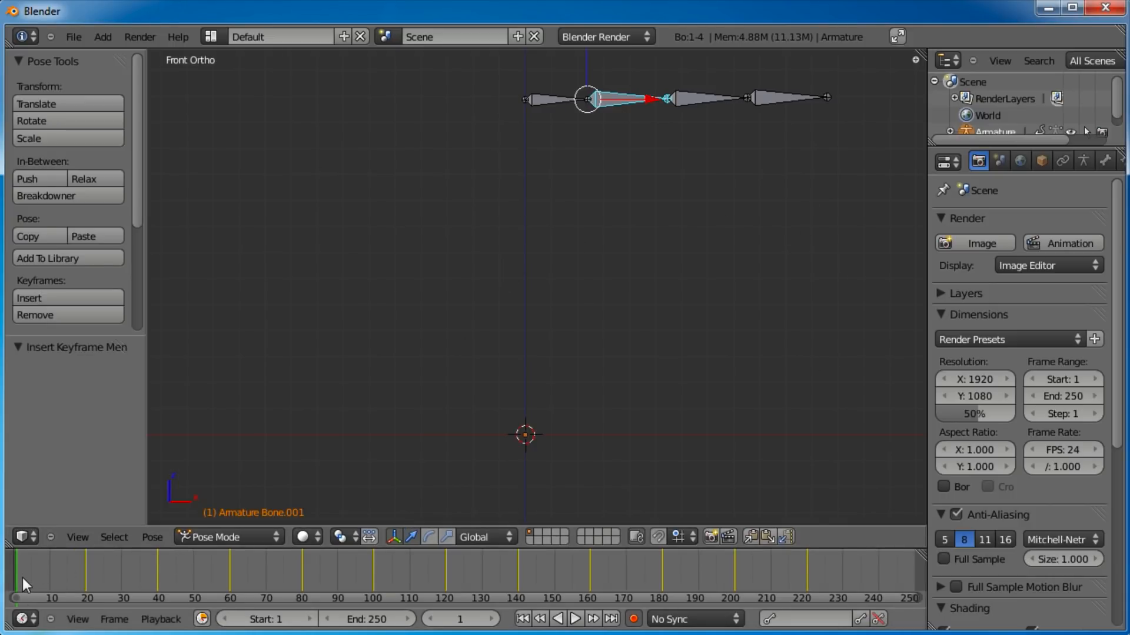
# - Key the second bone's bend by rotating it about -26.5° at frame 10 and about 21.6° at frame 20
pyautogui.moveTo(18, 574); pyautogui.dragTo(52, 580)
pyautogui.press('r')
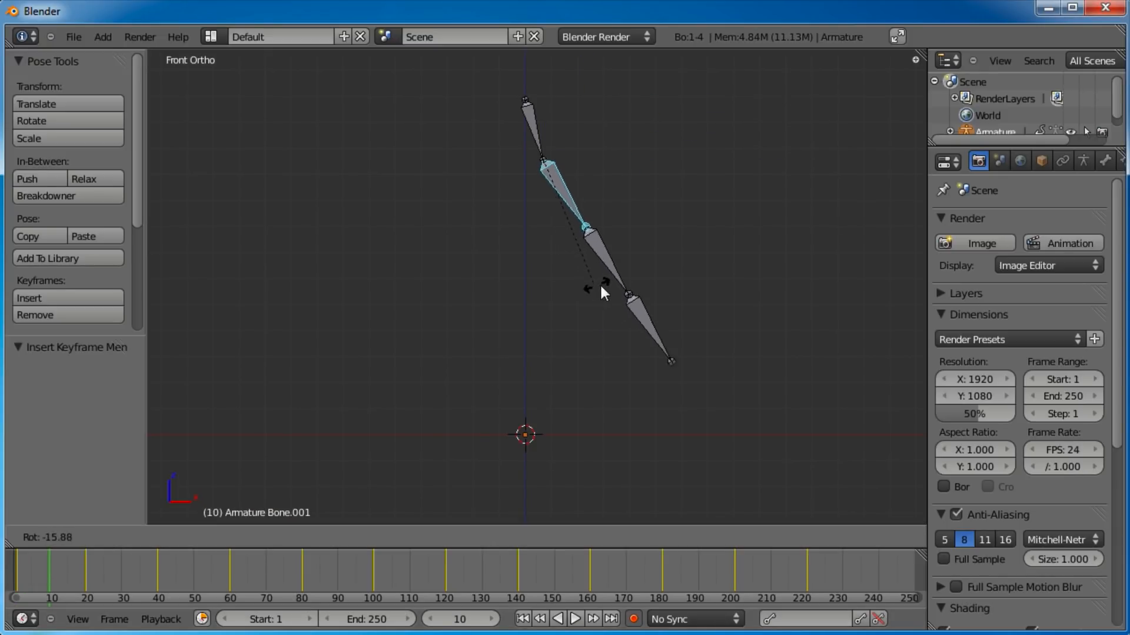
pyautogui.click(620, 286)
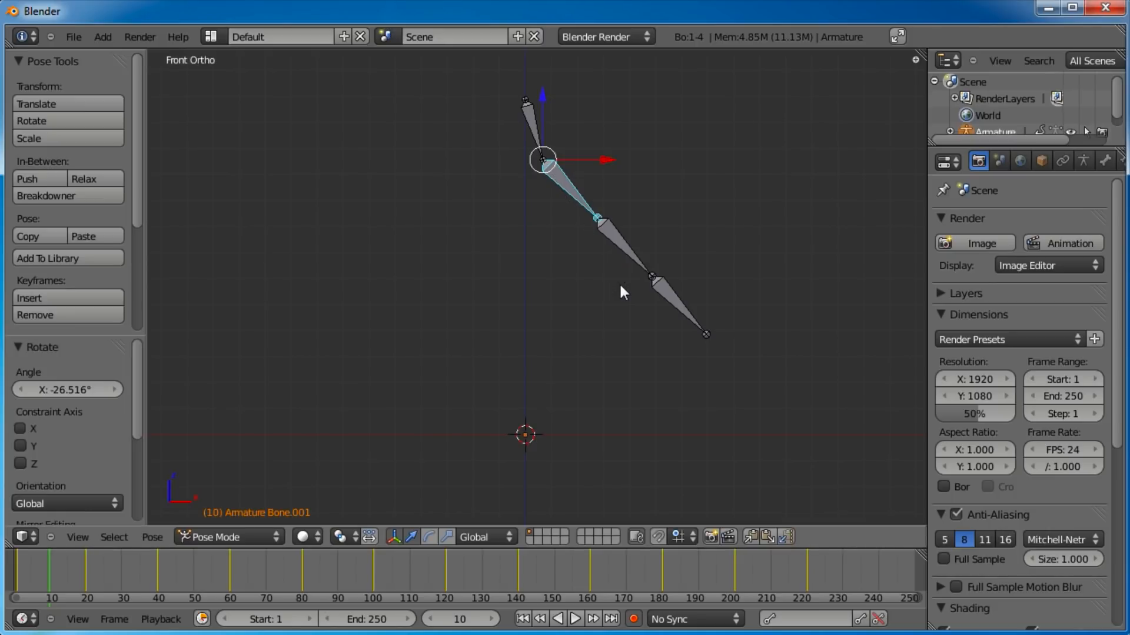
pyautogui.moveTo(53, 576); pyautogui.dragTo(86, 577)
pyautogui.press('r')
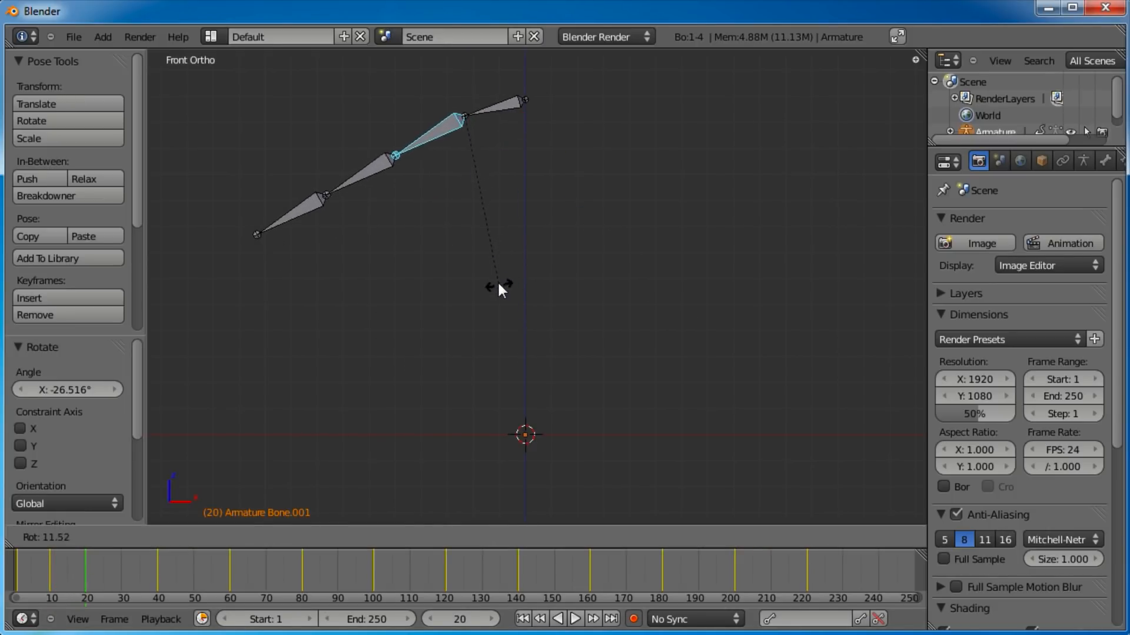
pyautogui.click(467, 217)
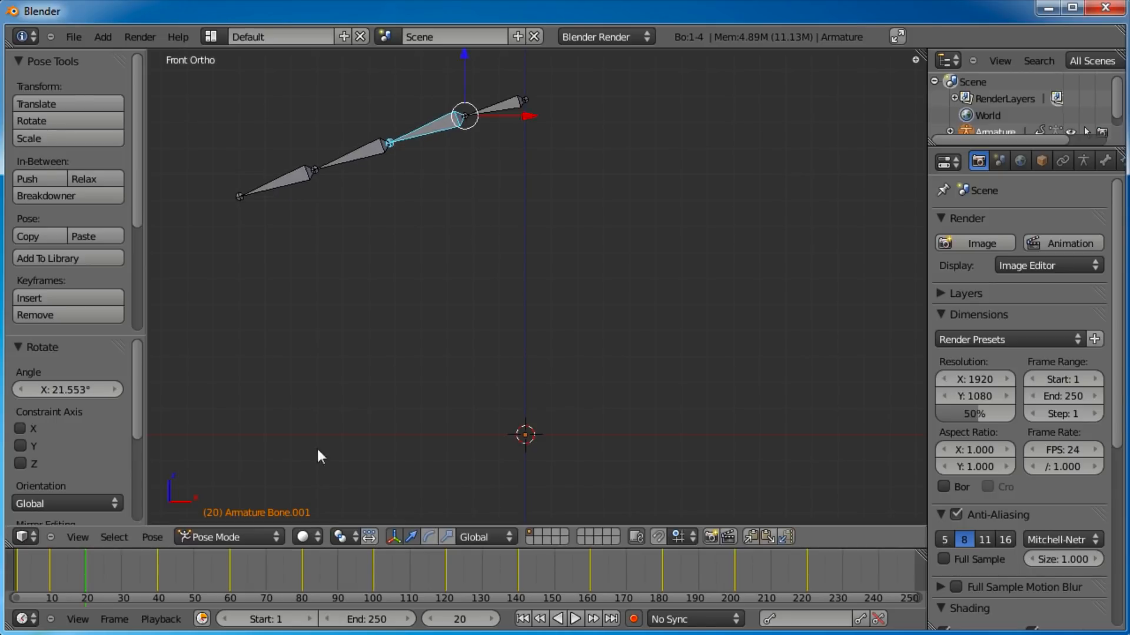
# - Rotate the second bone about 24.8° at frame 30 and about -18.1° at frame 40
pyautogui.click(106, 571)
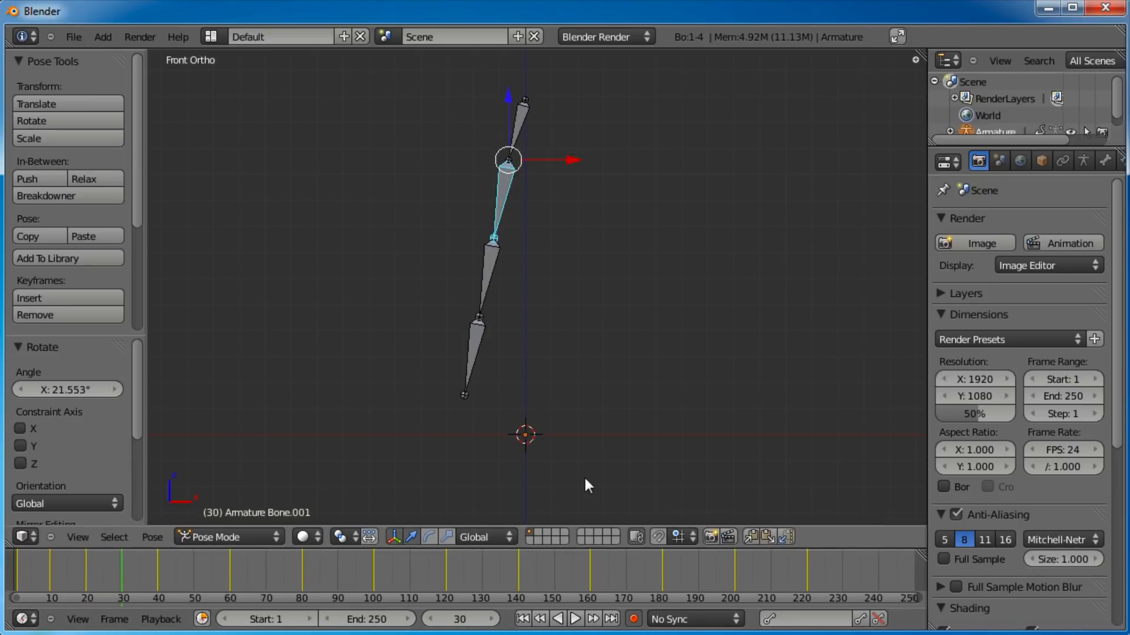
pyautogui.press('r')
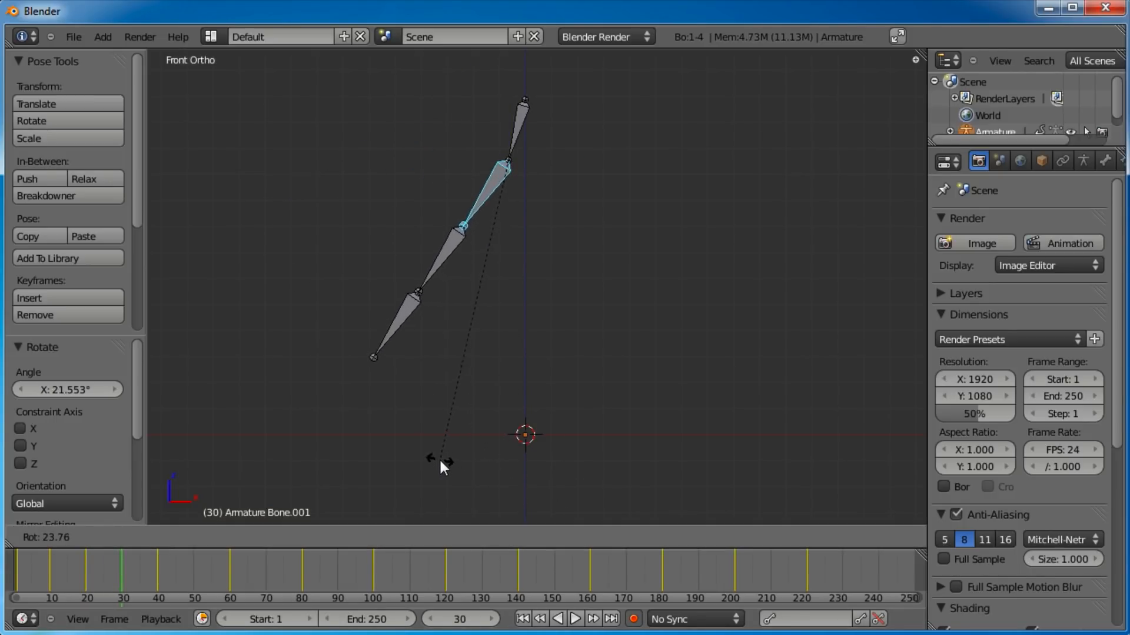
pyautogui.click(433, 457)
pyautogui.moveTo(139, 576); pyautogui.dragTo(157, 584)
pyautogui.press('r')
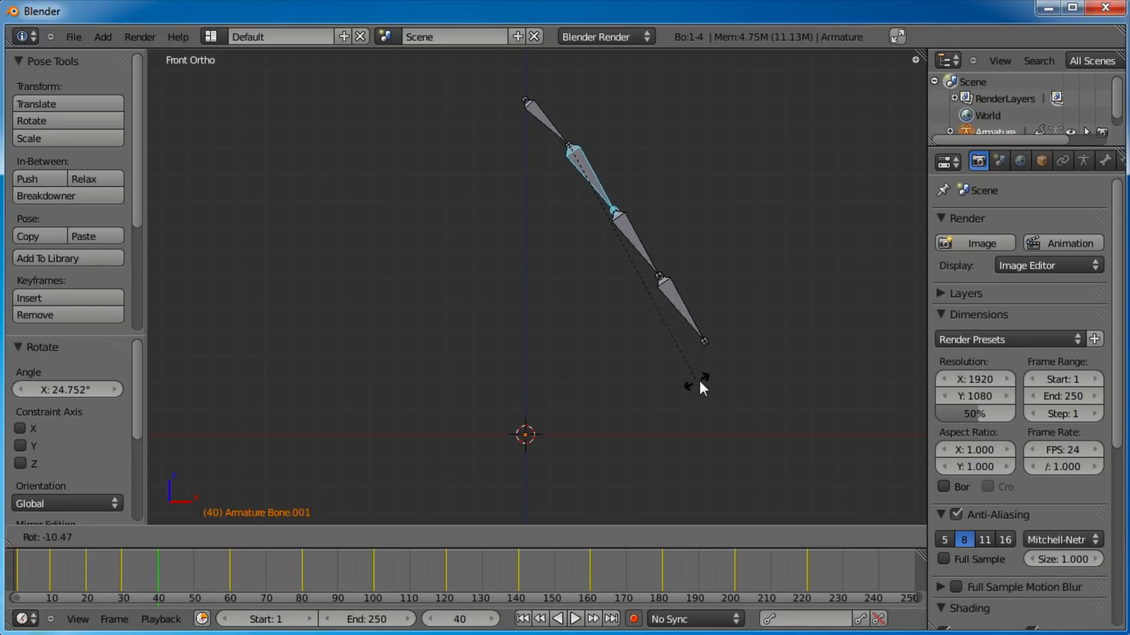
pyautogui.click(724, 371)
# - Rotate the second bone in the negative direction at frame 50 and about 14.5° at frame 60
pyautogui.moveTo(168, 571); pyautogui.dragTo(194, 578)
pyautogui.press('r')
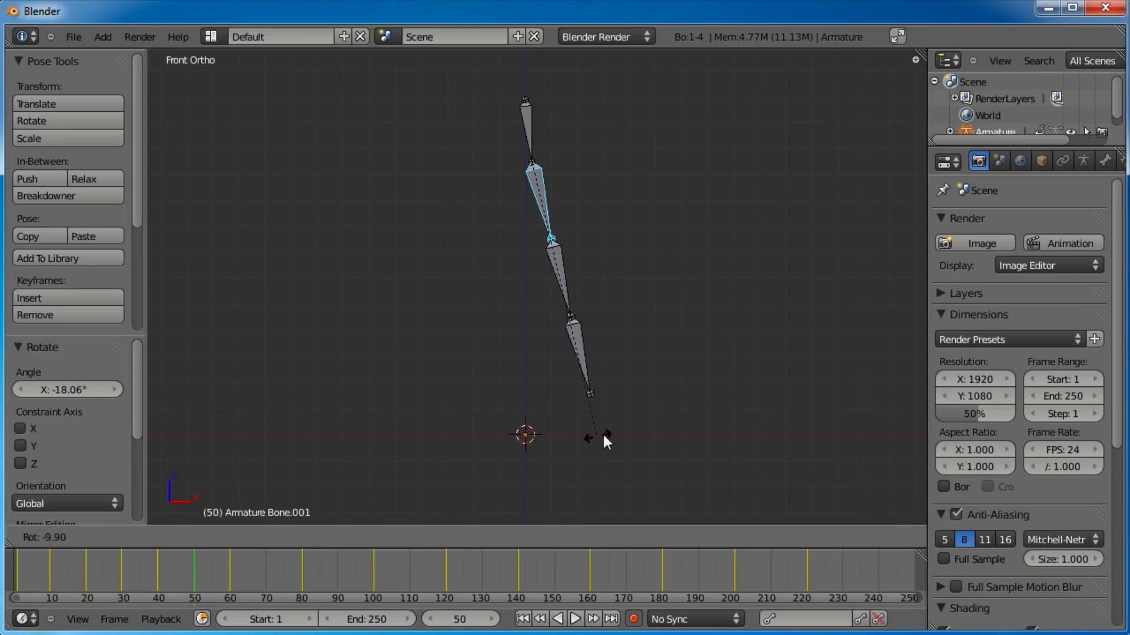
pyautogui.click(641, 422)
pyautogui.moveTo(197, 573); pyautogui.dragTo(266, 581)
pyautogui.press('r')
pyautogui.click(595, 363)
# - Rotate the second bone about 9.7° at frame 70 and slightly in the negative direction at frame 80
pyautogui.press('r')
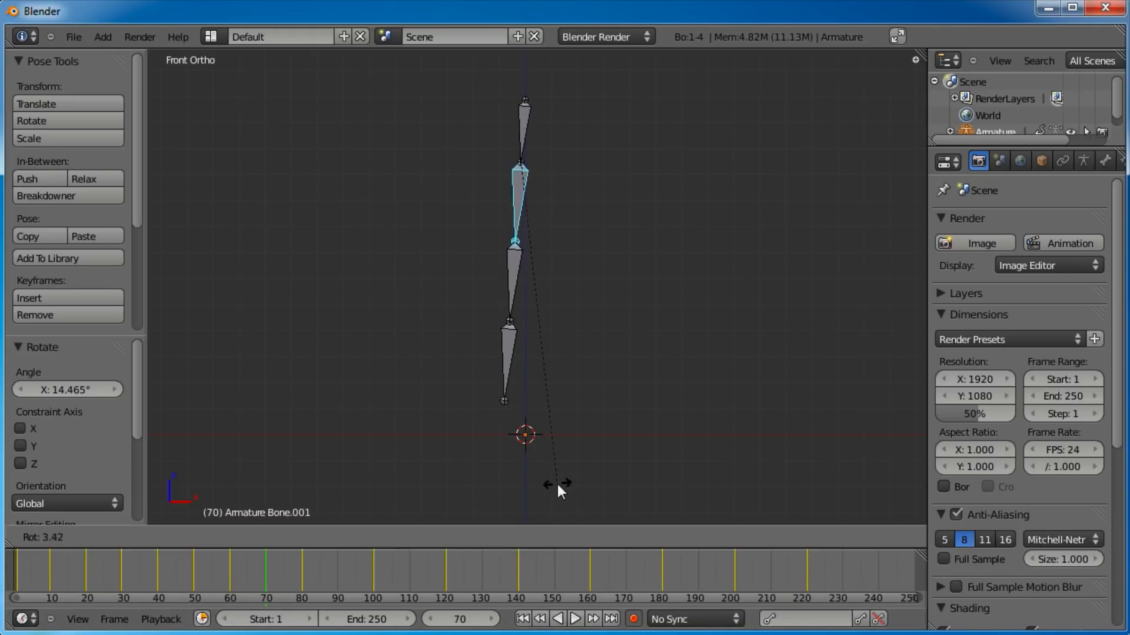
pyautogui.click(510, 492)
pyautogui.moveTo(270, 571); pyautogui.dragTo(303, 584)
pyautogui.press('r')
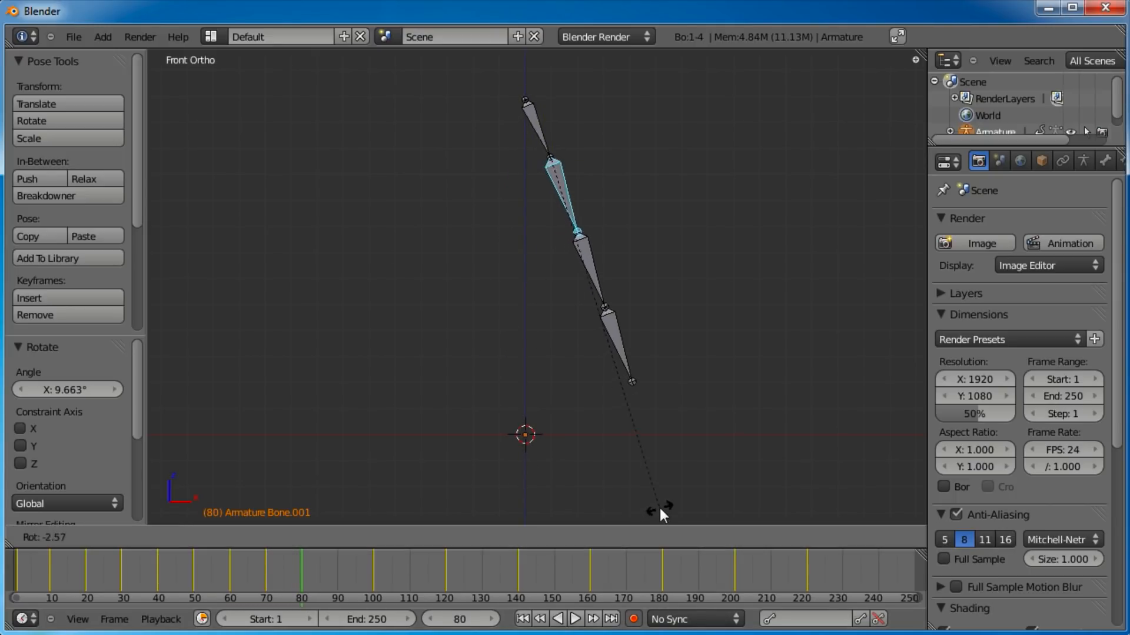
pyautogui.click(697, 496)
# - Continue keying the second bone's bend through frame 110, rotating it about 9.8° at frame 100 and about -1.3° at frame 110
pyautogui.moveTo(353, 573); pyautogui.dragTo(411, 581)
pyautogui.press('r')
pyautogui.click(595, 460)
pyautogui.press('r')
pyautogui.click(611, 425)
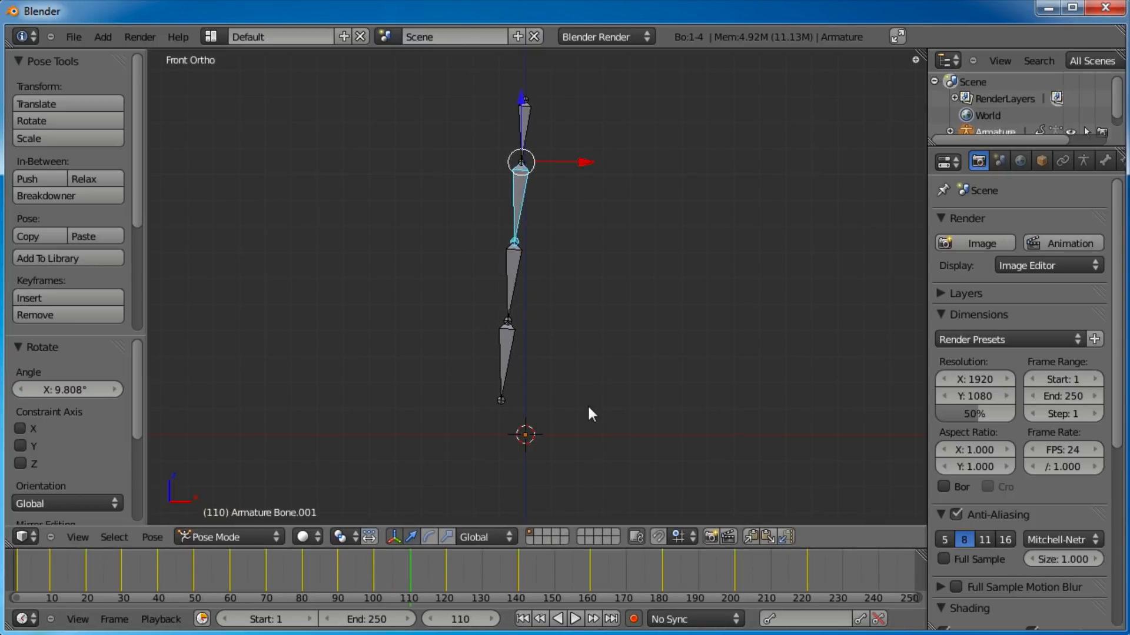
pyautogui.press('r')
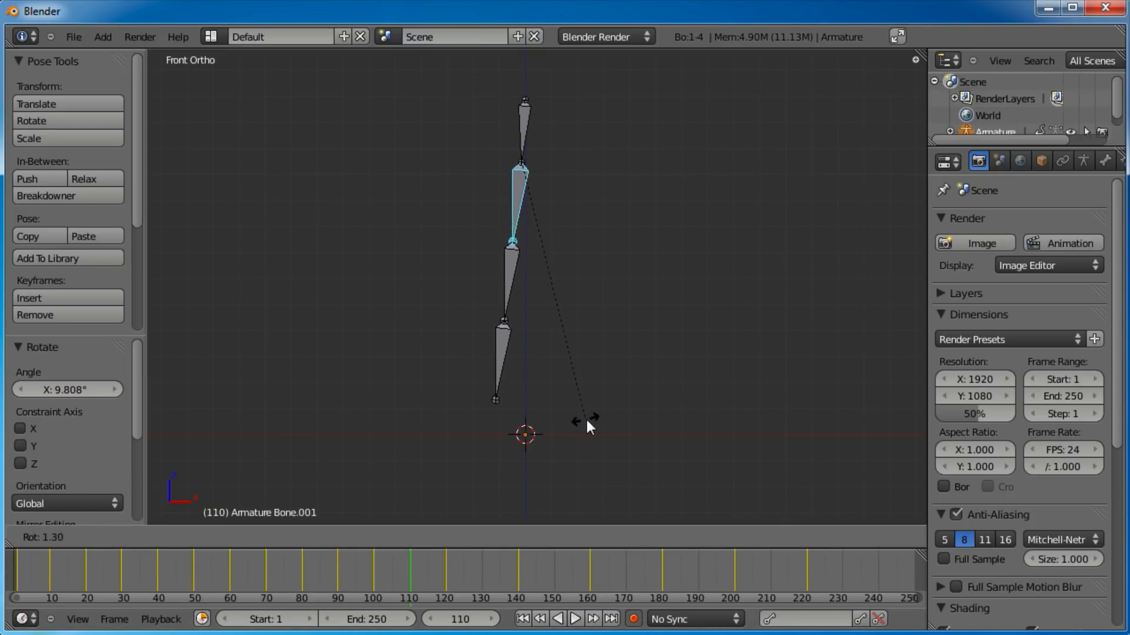
pyautogui.click(595, 414)
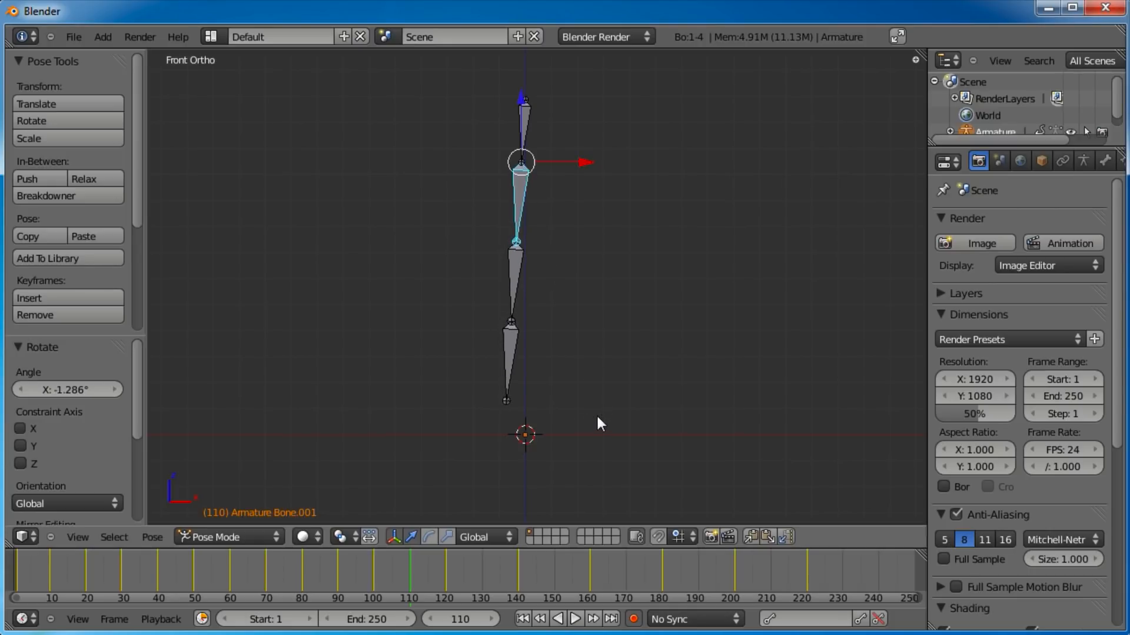
# - Play the animation from frame 1 with all bones deselected to review the two-bone swing, and stop playback
pyautogui.click(522, 619)
pyautogui.click(575, 619)
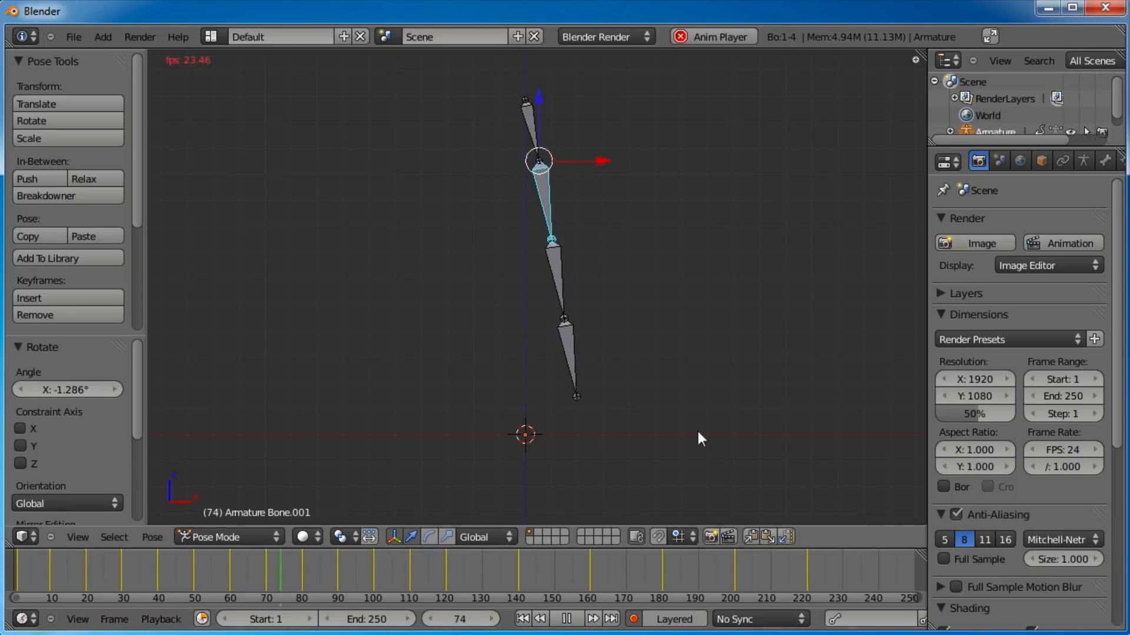
pyautogui.press('a')
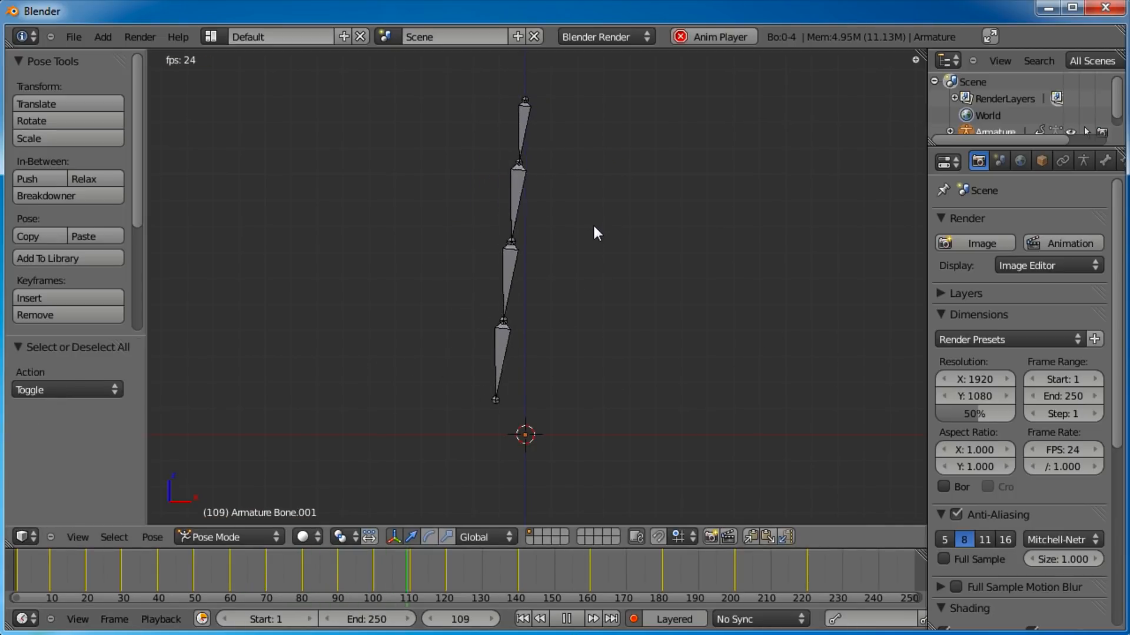
pyautogui.click(522, 619)
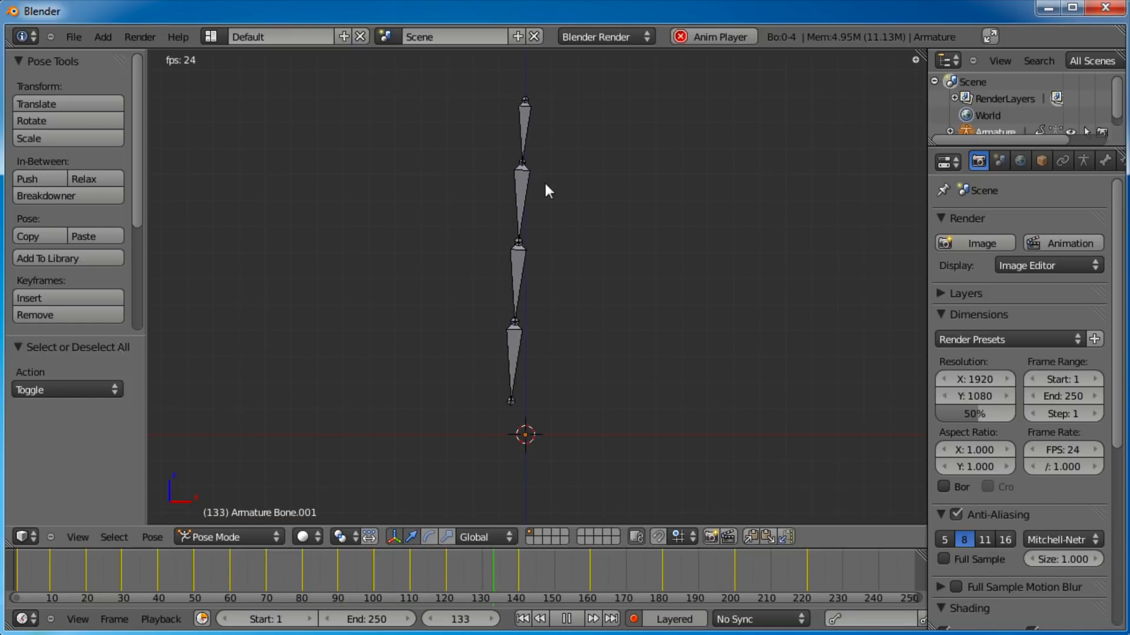
pyautogui.click(556, 620)
# - Insert a LocRotScale keyframe for the third bone at frame 1
pyautogui.click(522, 619)
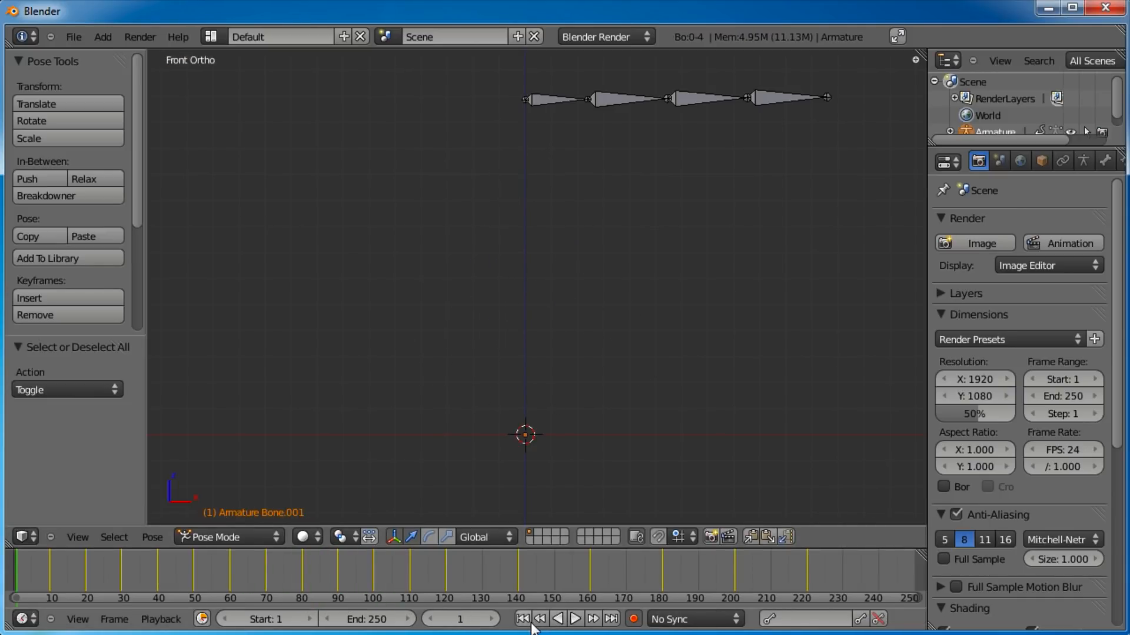
pyautogui.rightClick(705, 98)
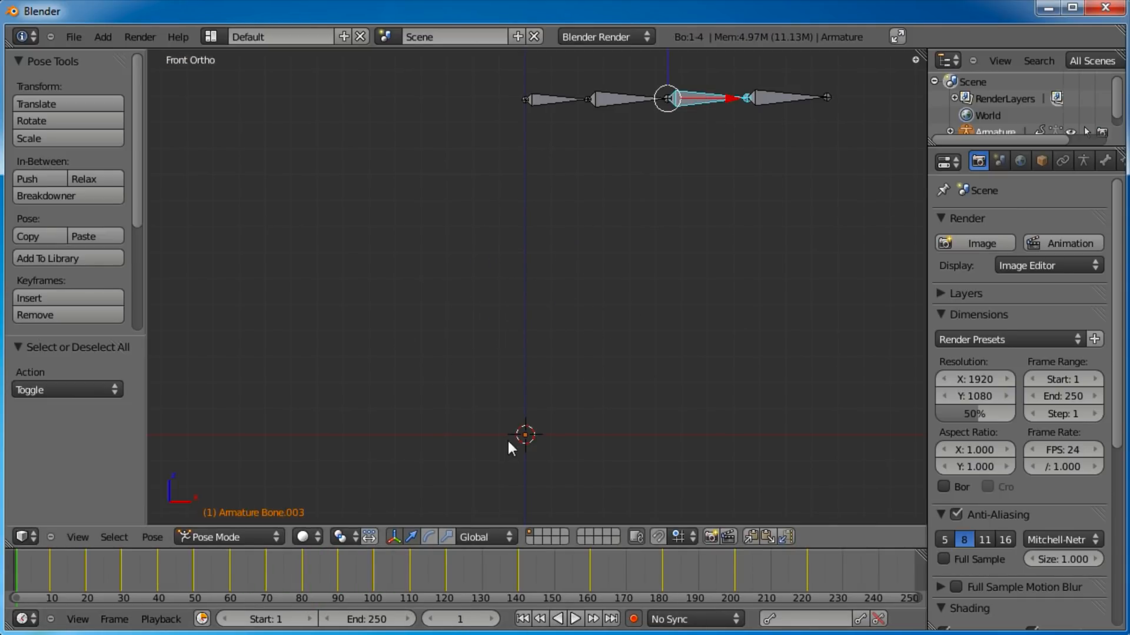
pyautogui.press('i')
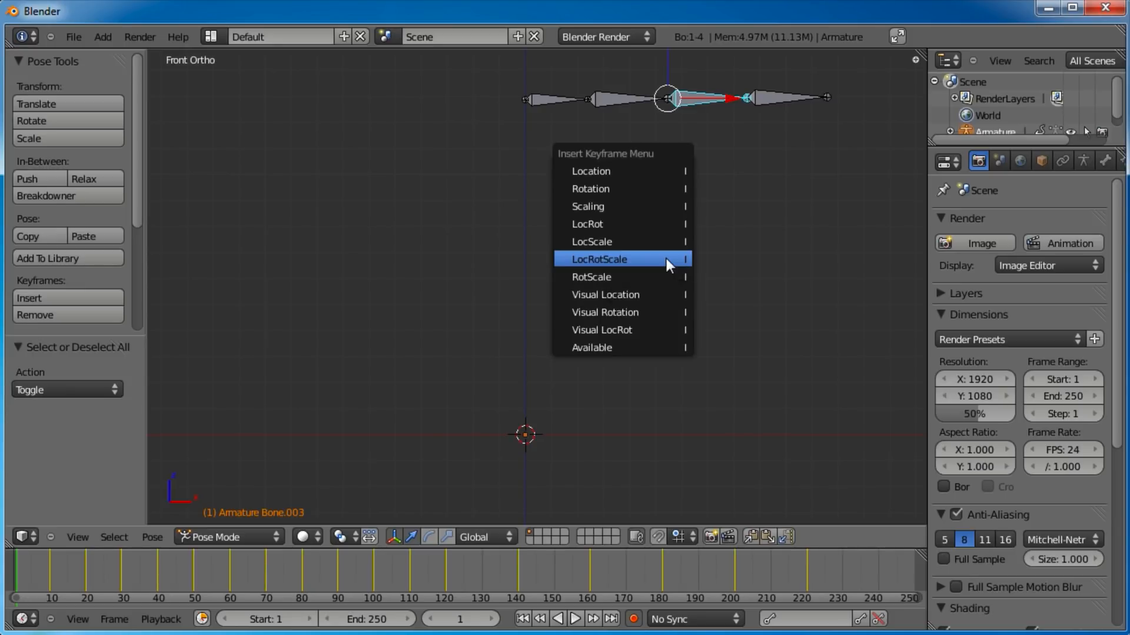
pyautogui.click(666, 259)
# - Rotate the third bone about -38.1° at frame 10, and select the last bone of the chain
pyautogui.moveTo(26, 574); pyautogui.dragTo(52, 582)
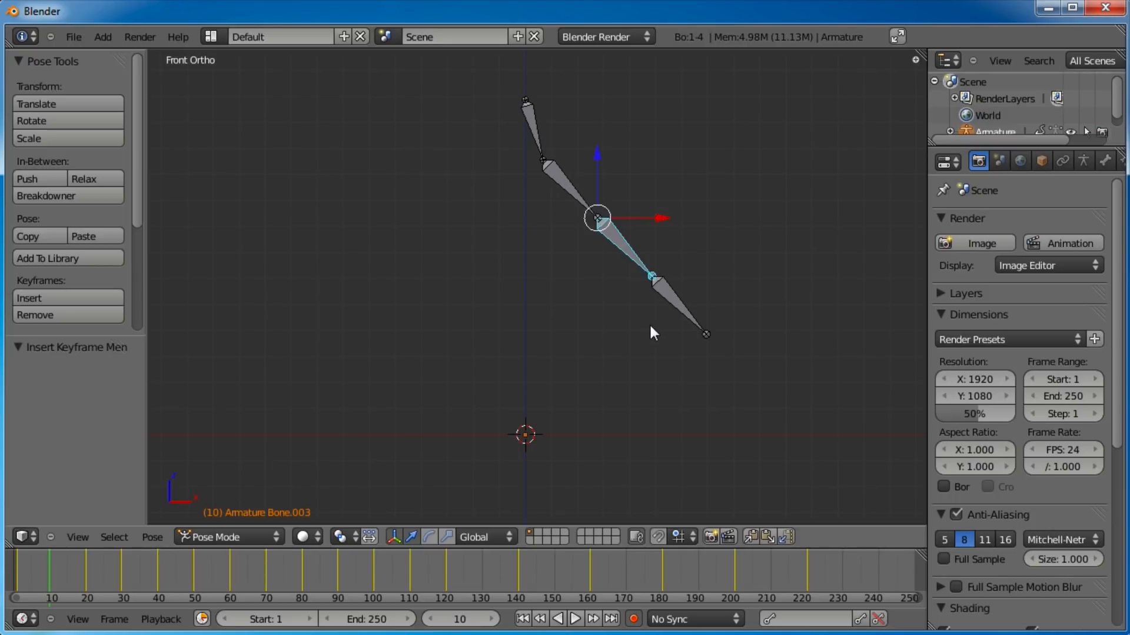
pyautogui.press('r')
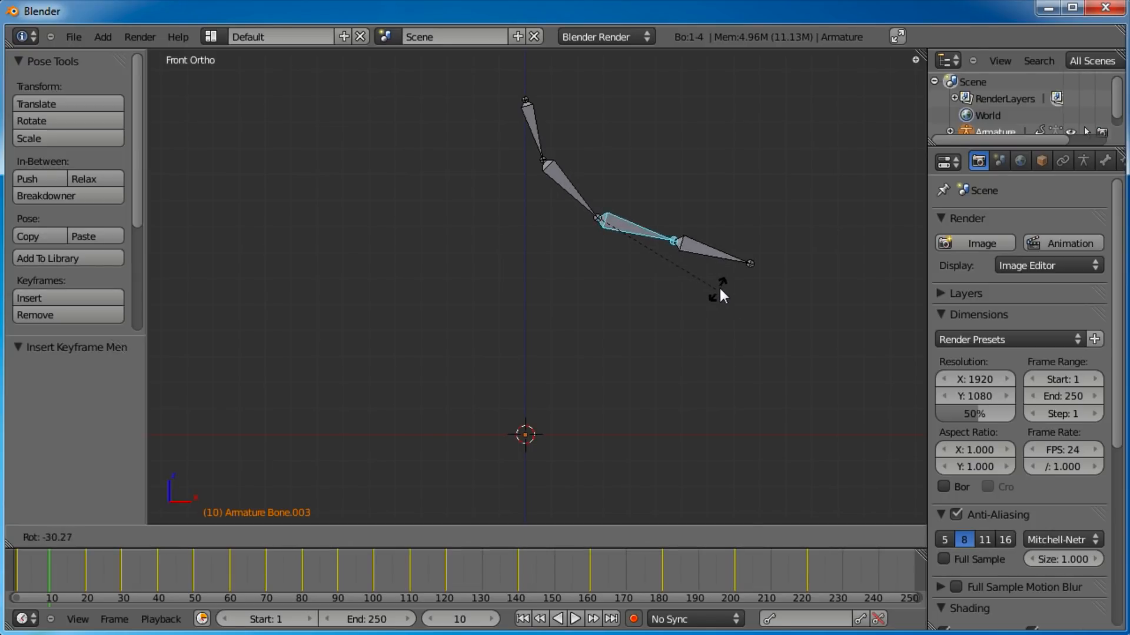
pyautogui.click(730, 276)
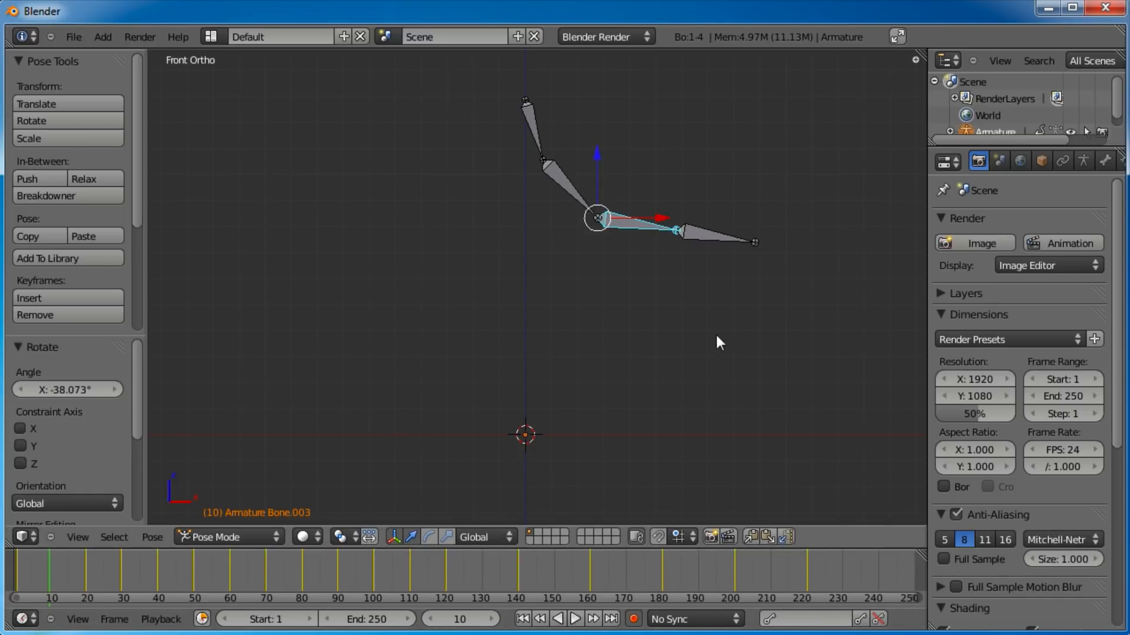
pyautogui.press(']')
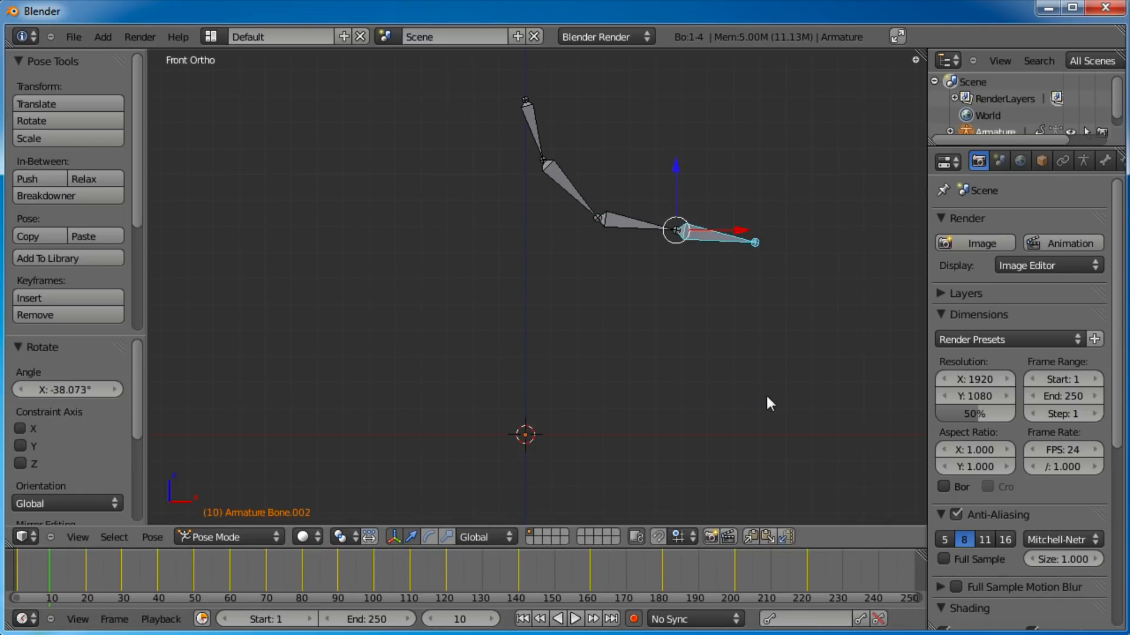
# - Rotate the last bone about -34.6° at frame 10, and clear its pose rotation at frame 1
pyautogui.press('r')
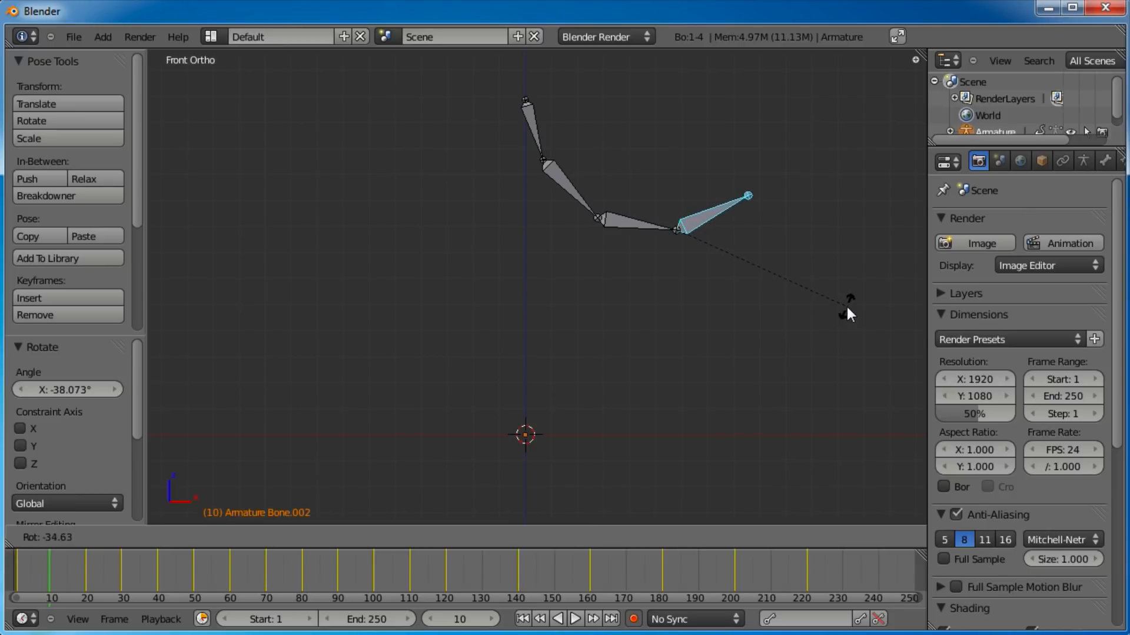
pyautogui.click(846, 306)
pyautogui.moveTo(56, 568); pyautogui.dragTo(18, 573)
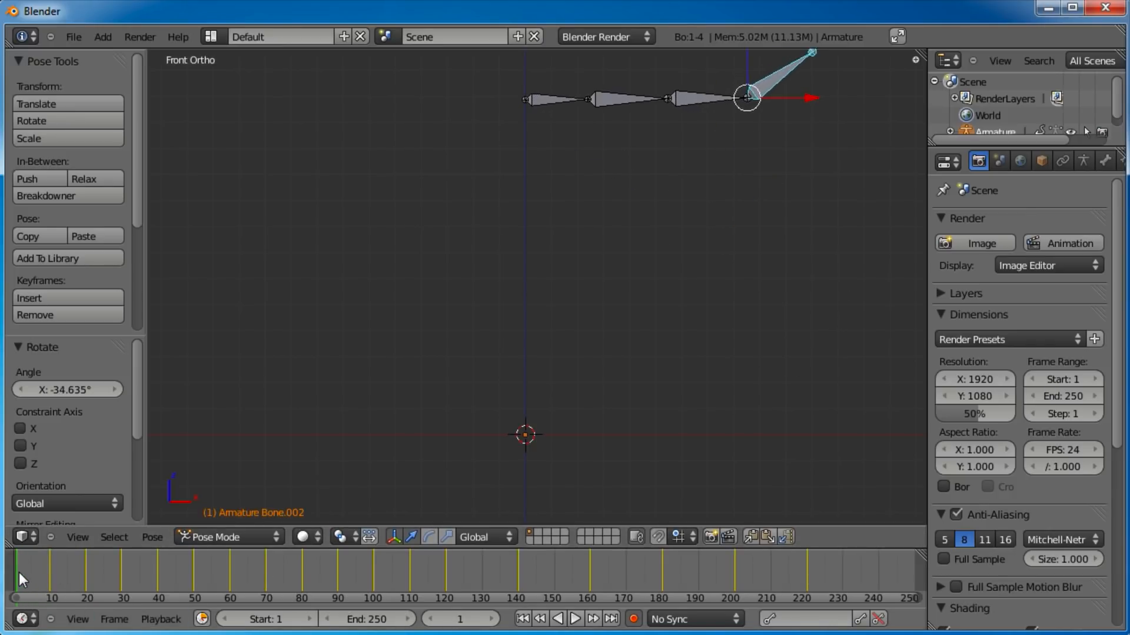
pyautogui.hotkey('alt', 'r')
pyautogui.click(723, 147)
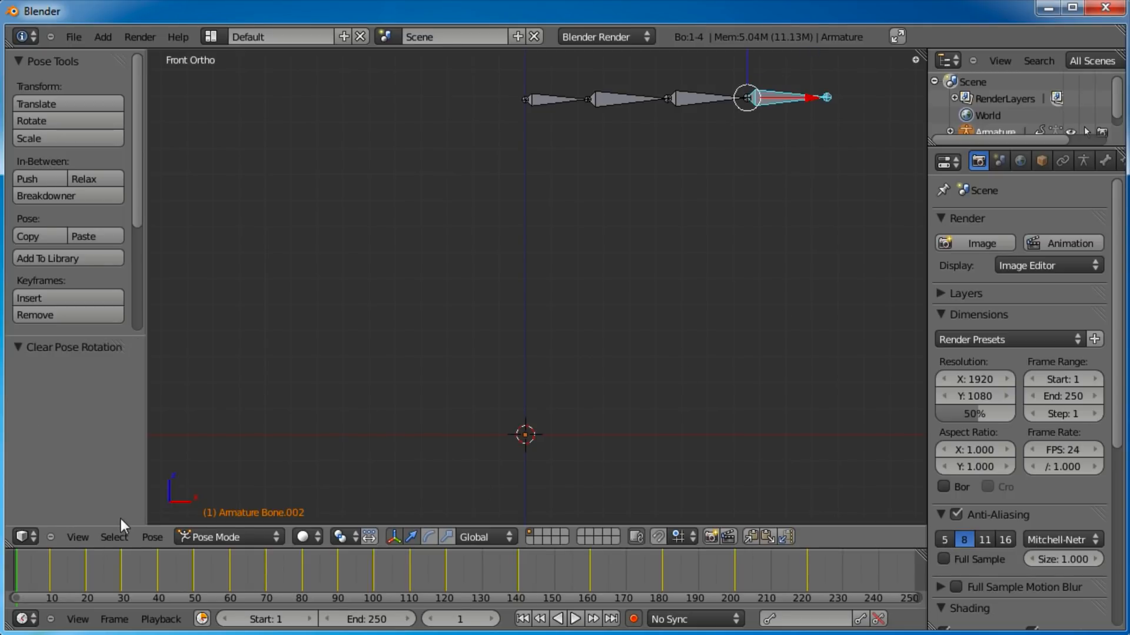
# - At frame 20, rotate the third bone about 23.4° and the last bone about 34.8° to extend the bend
pyautogui.moveTo(14, 580); pyautogui.dragTo(86, 589)
pyautogui.rightClick(371, 174)
pyautogui.press('r')
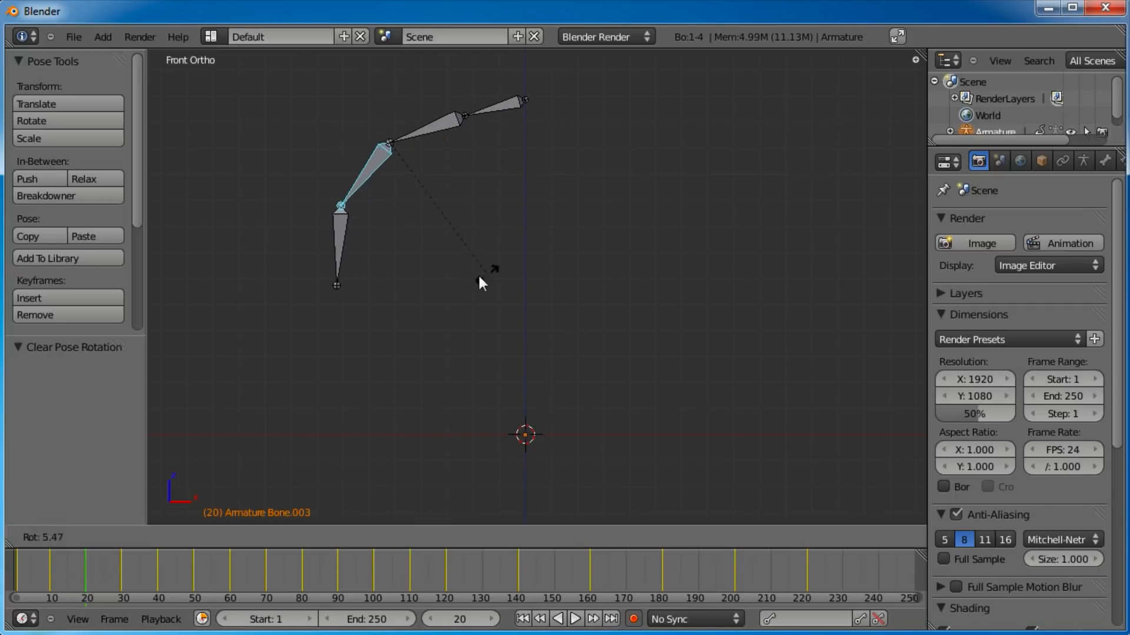
pyautogui.click(423, 266)
pyautogui.rightClick(315, 220)
pyautogui.press('r')
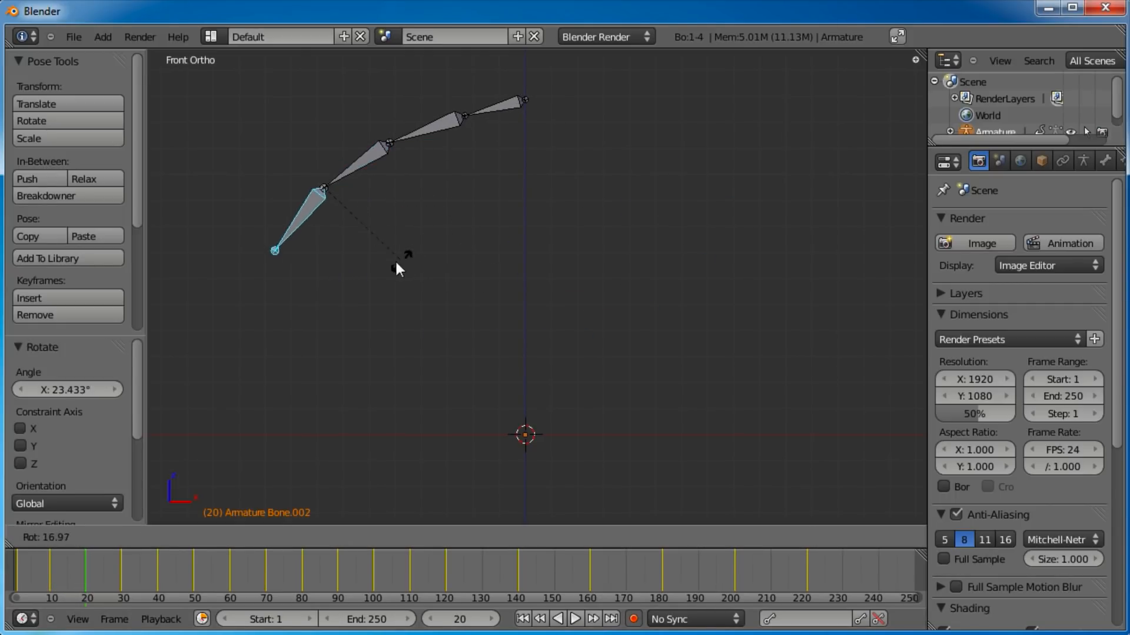
pyautogui.click(365, 259)
# - At frame 30, rotate the third bone about 27.1° and the last bone about 23.3°
pyautogui.click(105, 578)
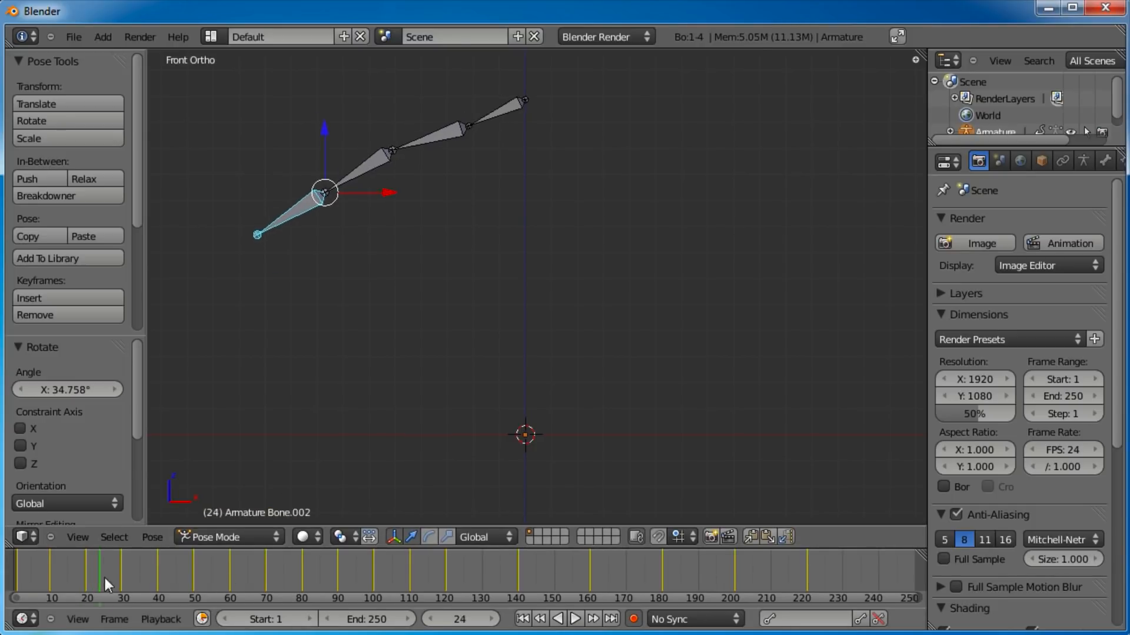
pyautogui.moveTo(104, 578); pyautogui.dragTo(121, 584)
pyautogui.rightClick(456, 263)
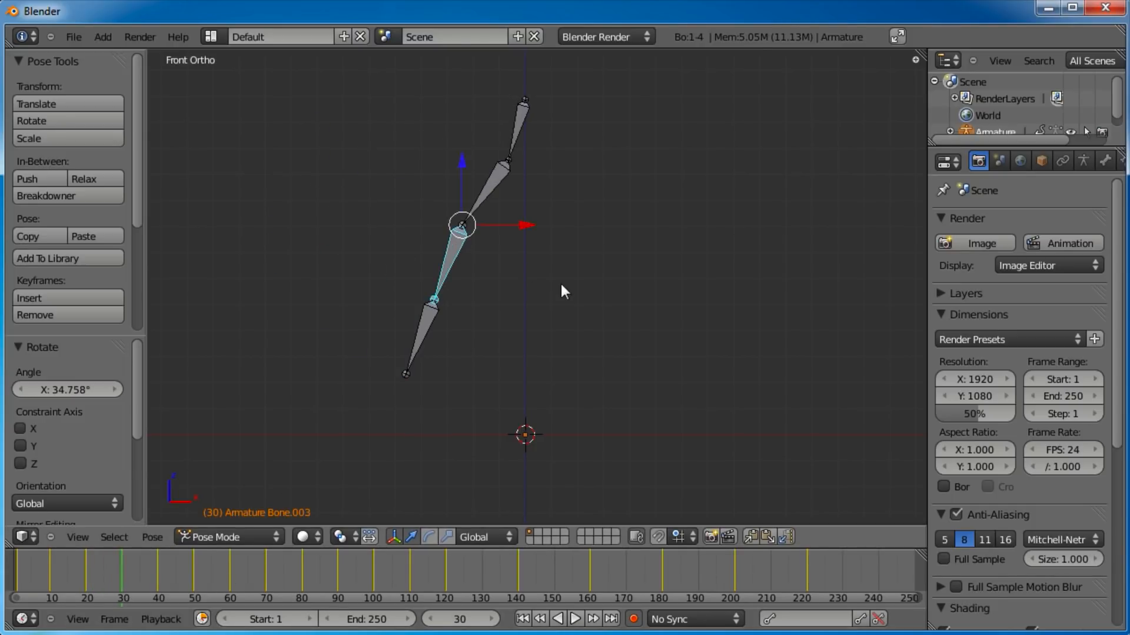
pyautogui.press('r')
pyautogui.click(507, 308)
pyautogui.rightClick(400, 319)
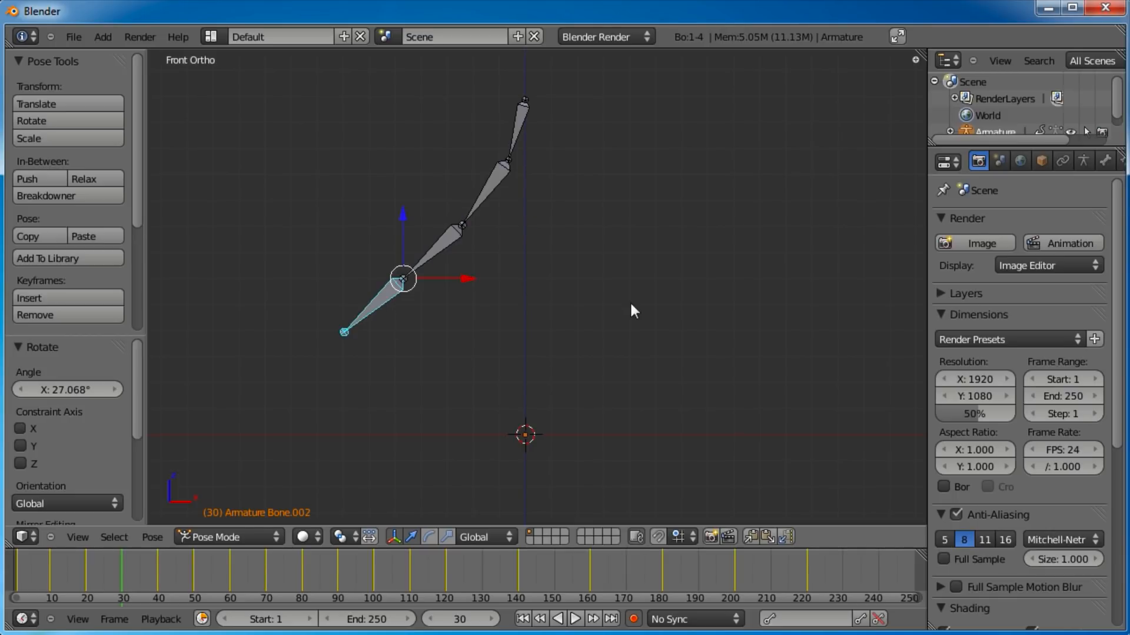
pyautogui.press('r')
pyautogui.click(522, 351)
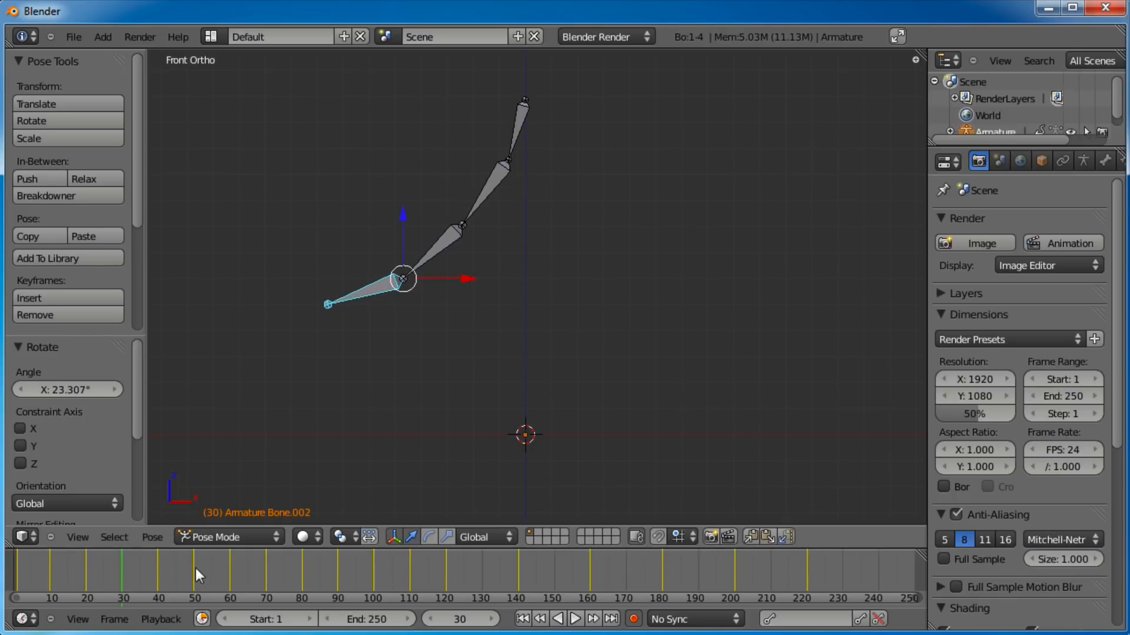
# - At frame 40, rotate the third bone slightly outward and the last bone about -29.3°
pyautogui.moveTo(128, 580); pyautogui.dragTo(158, 586)
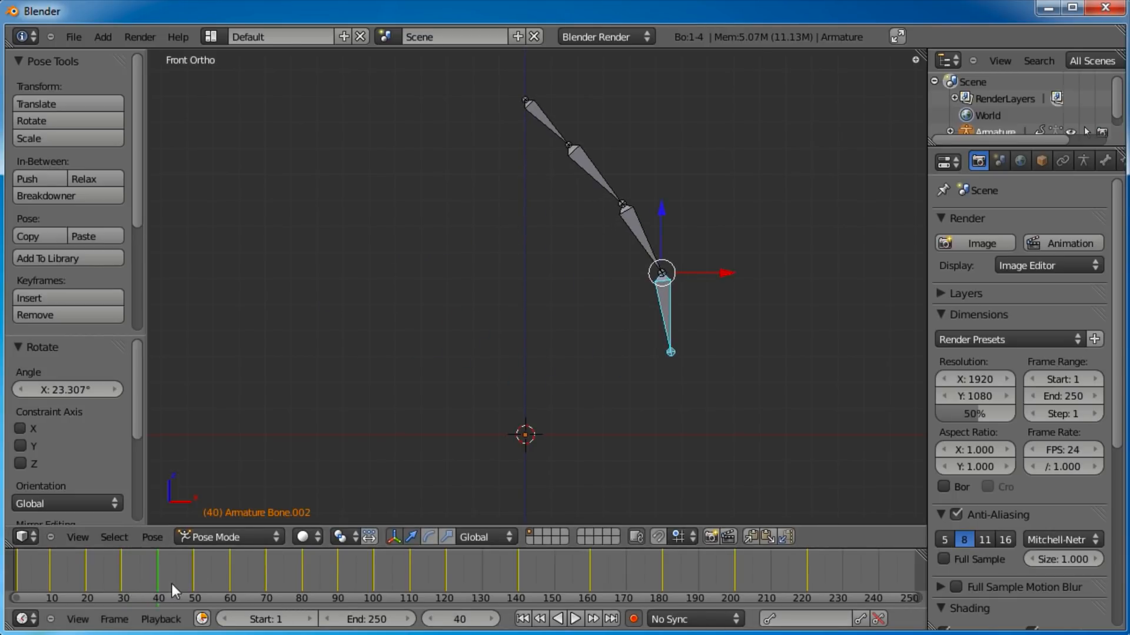
pyautogui.rightClick(647, 247)
pyautogui.press('r')
pyautogui.click(734, 228)
pyautogui.rightClick(690, 297)
pyautogui.press('r')
pyautogui.click(768, 283)
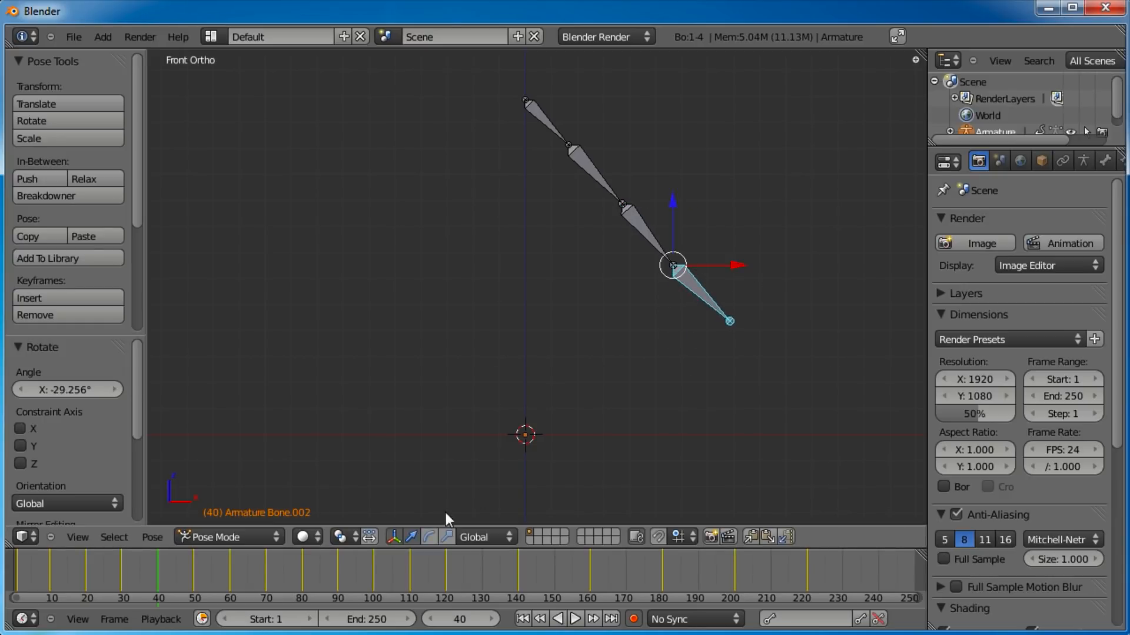
# - At frame 50, bend the third bone slightly outward and rotate the last bone about -7.3°
pyautogui.moveTo(187, 574); pyautogui.dragTo(195, 581)
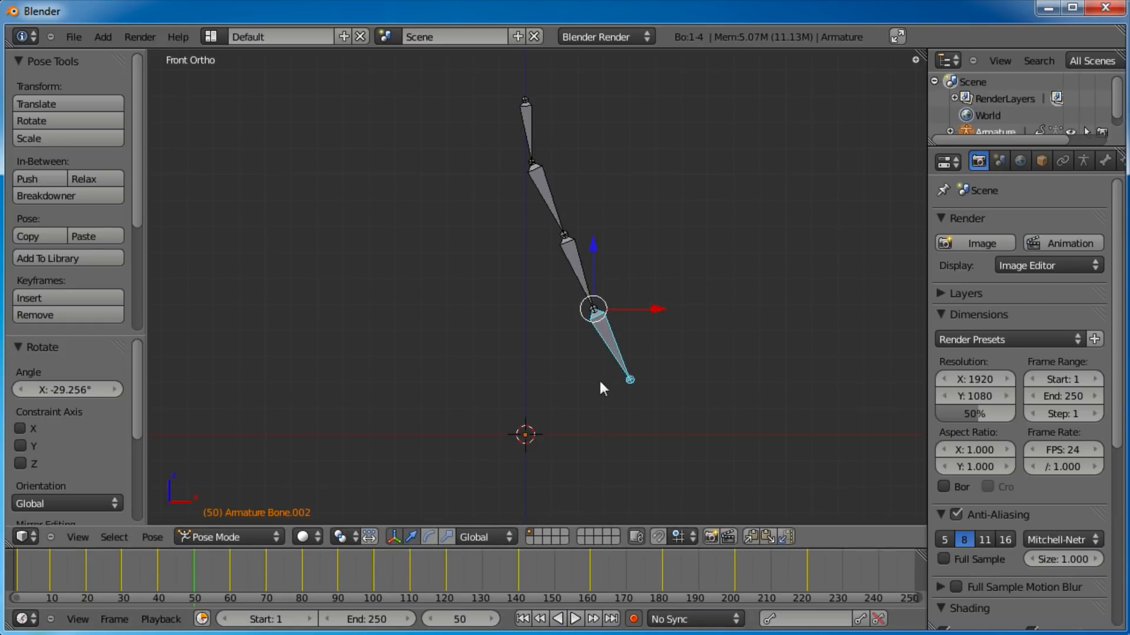
pyautogui.rightClick(586, 273)
pyautogui.press('r')
pyautogui.click(702, 418)
pyautogui.rightClick(641, 333)
pyautogui.press('r')
pyautogui.click(662, 342)
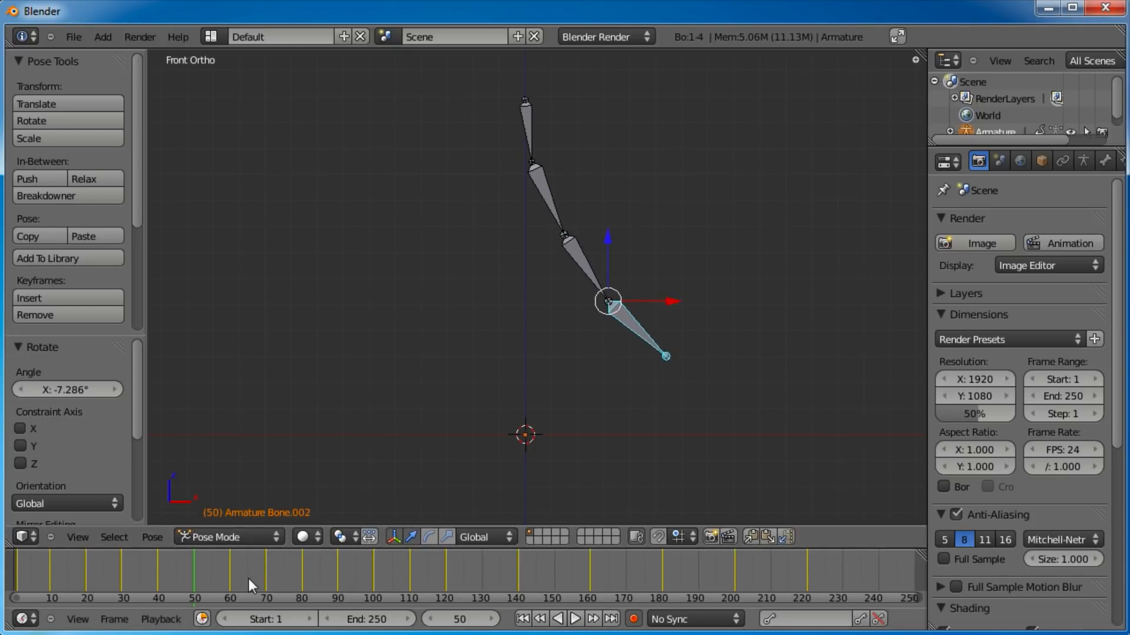
# - At frame 60, rotate the last bone to follow the swing and the third bone about 12.9°
pyautogui.moveTo(197, 570); pyautogui.dragTo(230, 578)
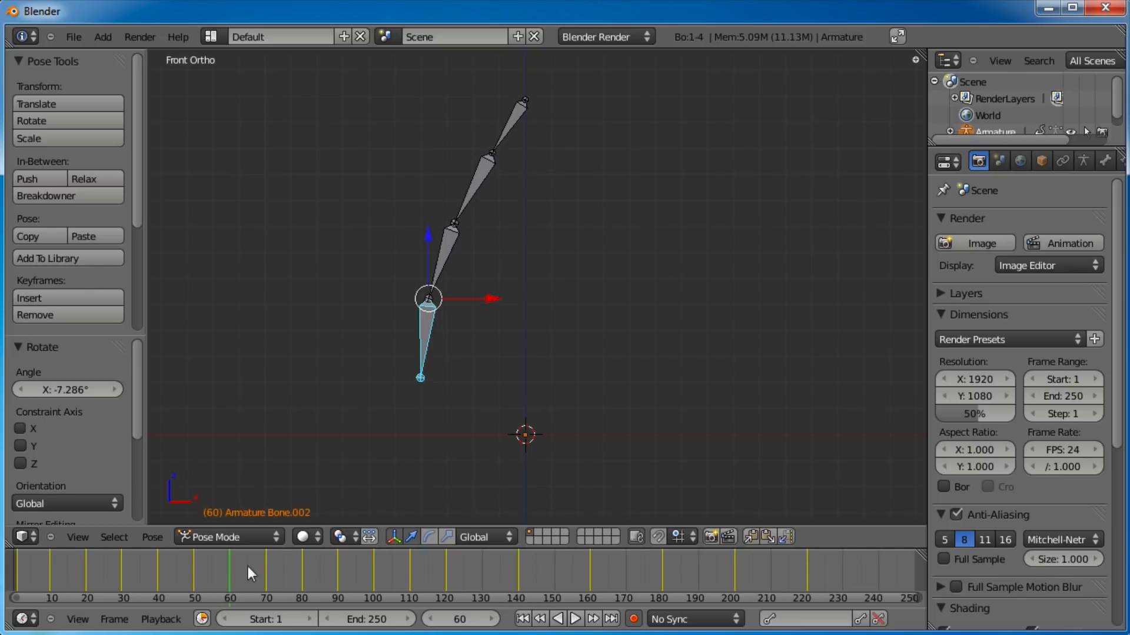
pyautogui.press('r')
pyautogui.click(517, 410)
pyautogui.rightClick(460, 263)
pyautogui.press('r')
pyautogui.click(436, 278)
# - At frame 70, rotate the third bone and the last bone to continue the trailing bend
pyautogui.click(256, 571)
pyautogui.moveTo(256, 573); pyautogui.dragTo(266, 573)
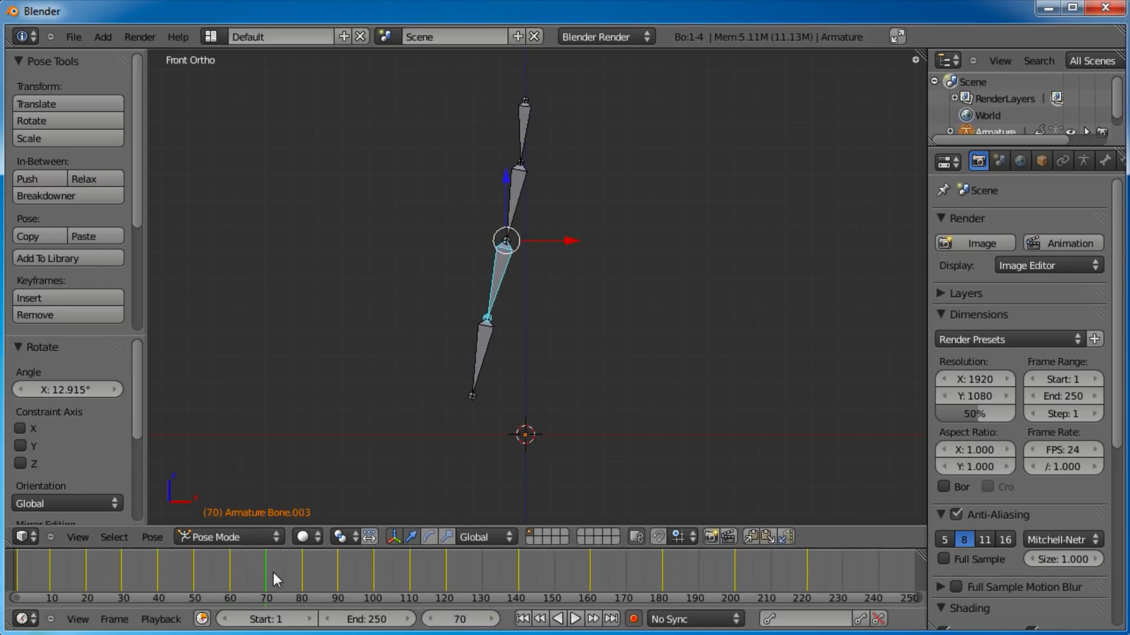
pyautogui.press('r')
pyautogui.click(580, 394)
pyautogui.press('r')
pyautogui.click(467, 350)
# - At frame 80, rotate the last bone to follow the swing and the third bone about -6.8°
pyautogui.moveTo(270, 573); pyautogui.dragTo(302, 584)
pyautogui.press('r')
pyautogui.click(714, 388)
pyautogui.rightClick(599, 263)
pyautogui.press('r')
pyautogui.click(614, 281)
# - At frame 90, rotate the third bone and the last bone slightly to keep the chain trailing
pyautogui.moveTo(330, 570); pyautogui.dragTo(338, 583)
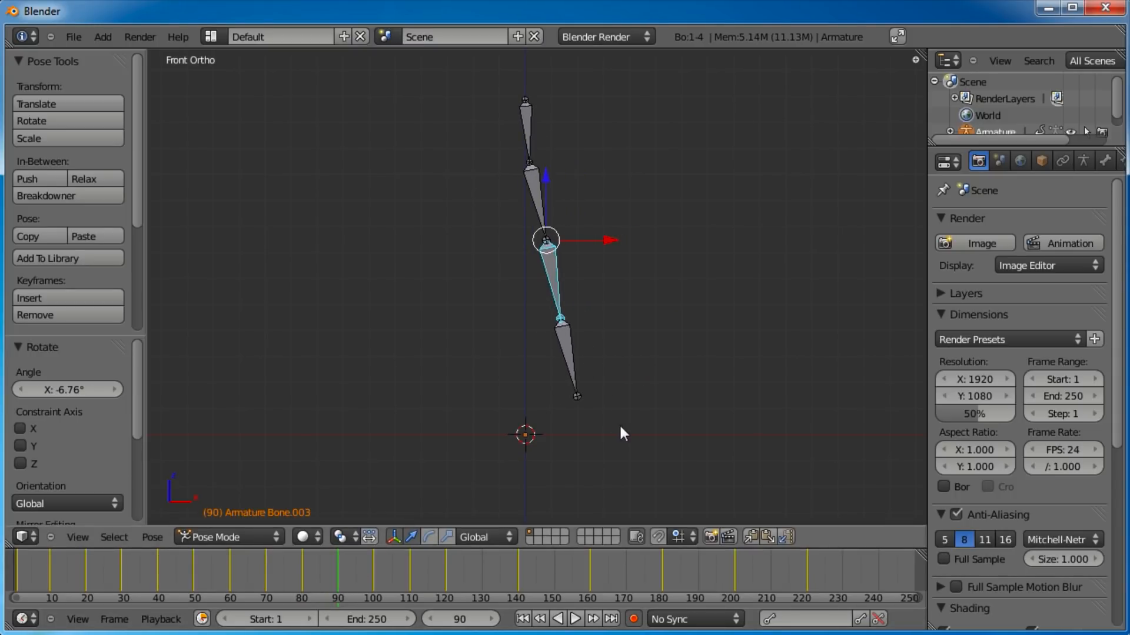
pyautogui.press('r')
pyautogui.click(642, 414)
pyautogui.rightClick(588, 359)
pyautogui.press('r')
pyautogui.click(596, 364)
# - At frame 100, rotate the last bone to follow the swing and the third bone about 5.3°
pyautogui.moveTo(390, 570)
pyautogui.mouseDown()
pyautogui.moveTo(365, 577)
pyautogui.moveTo(375, 580)
pyautogui.mouseUp()
pyautogui.press('r')
pyautogui.click(549, 423)
pyautogui.rightClick(504, 278)
pyautogui.press('r')
pyautogui.click(654, 296)
# - Play the animation from frame 1 with all bones deselected to review the four-bone swing
pyautogui.moveTo(436, 577); pyautogui.dragTo(335, 576)
pyautogui.click(522, 618)
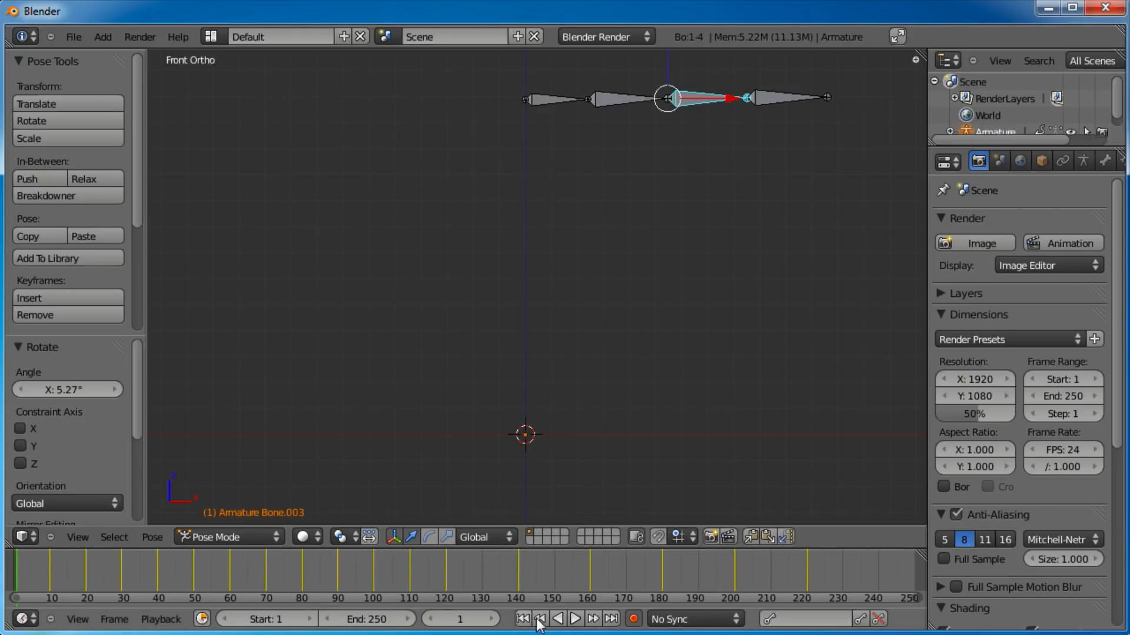
pyautogui.press('a')
pyautogui.click(575, 619)
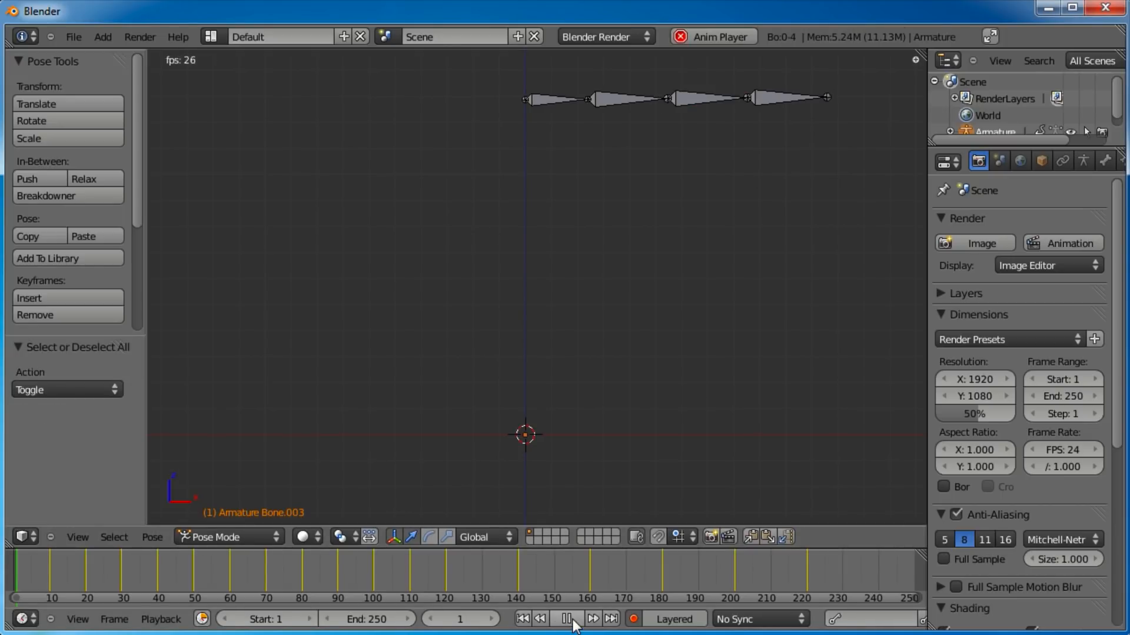